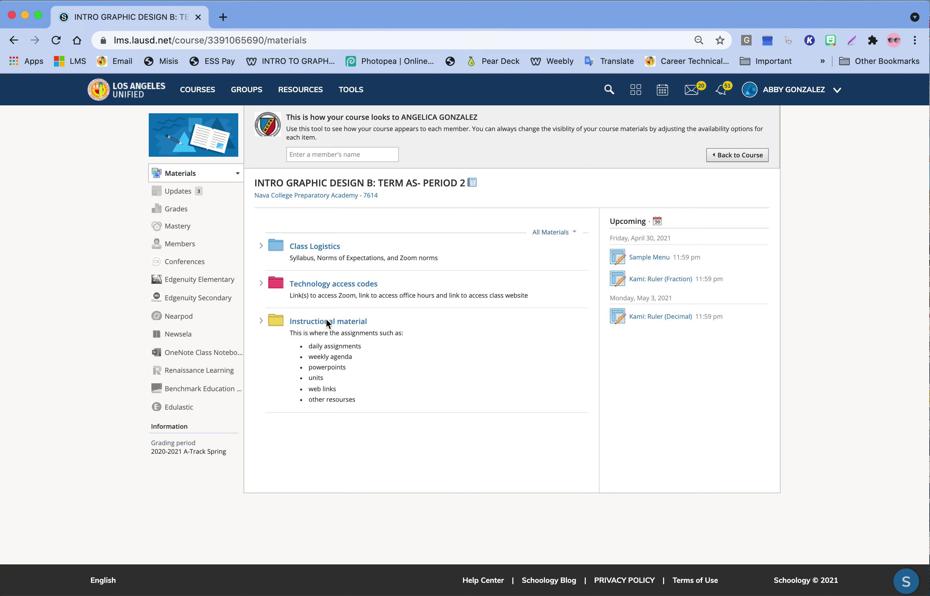
- Go through Instructional material, Week #14 and Day 28 to the Sample Menu assignment
{"action": "left_click", "coordinate": [337, 324]}
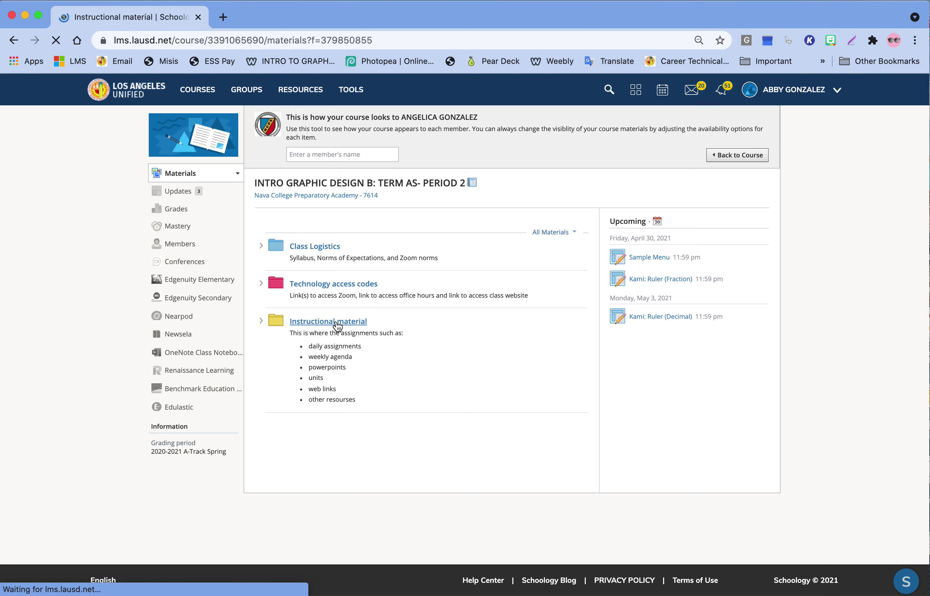
{"action": "scroll", "coordinate": [340, 336], "scroll_direction": "down", "scroll_amount": 5}
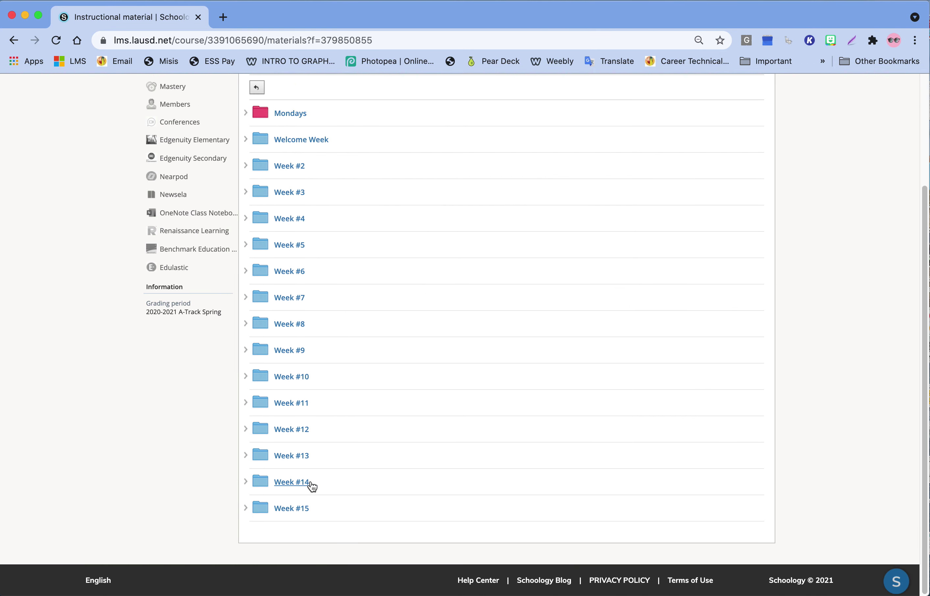
{"action": "left_click", "coordinate": [308, 485]}
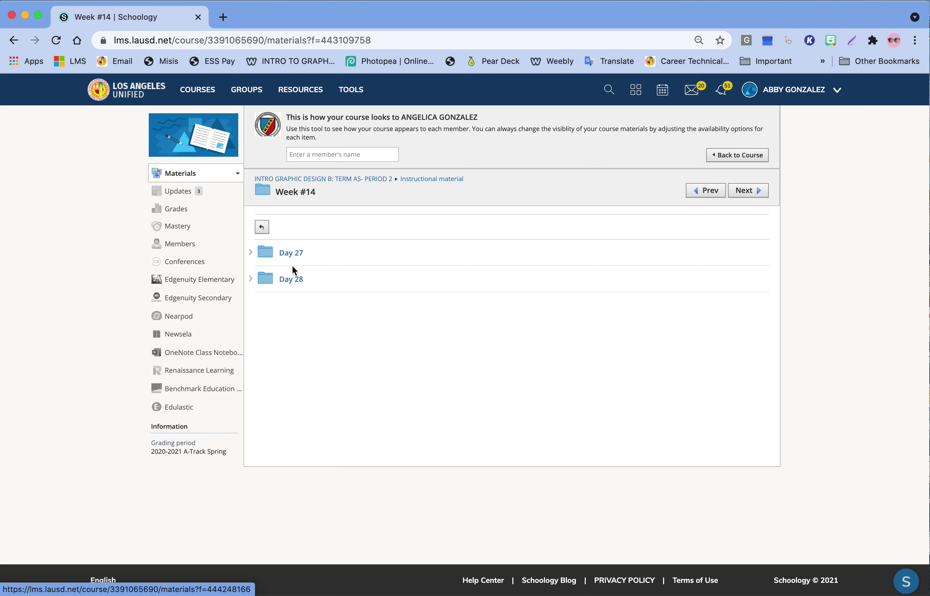
{"action": "left_click", "coordinate": [291, 281]}
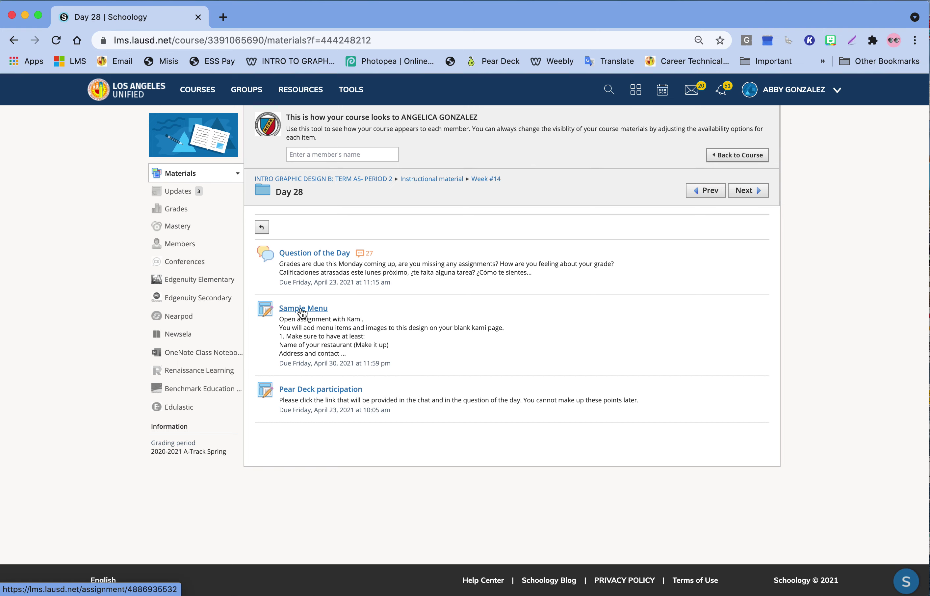
{"action": "left_click", "coordinate": [303, 309]}
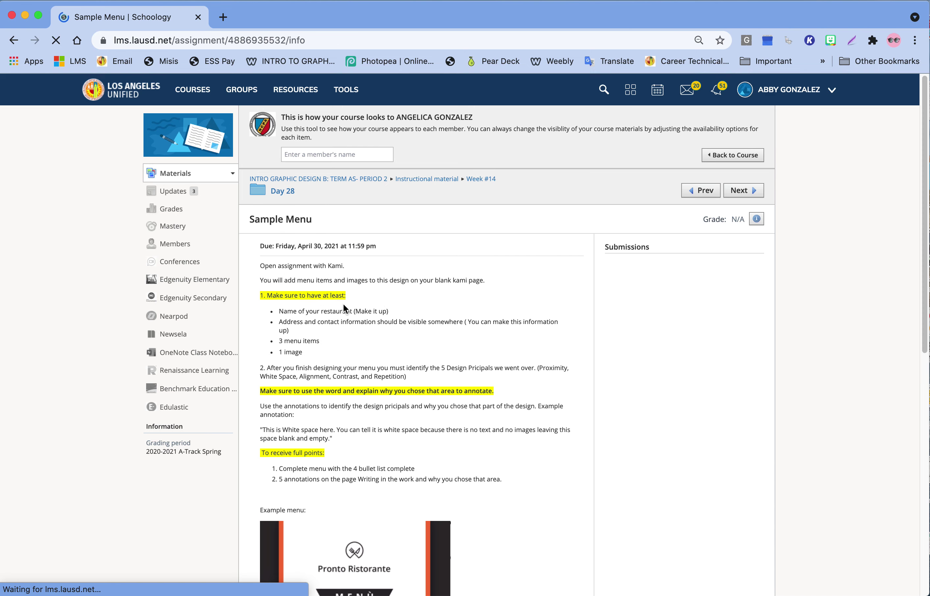
{"action": "scroll", "coordinate": [344, 302], "scroll_direction": "down", "scroll_amount": 4}
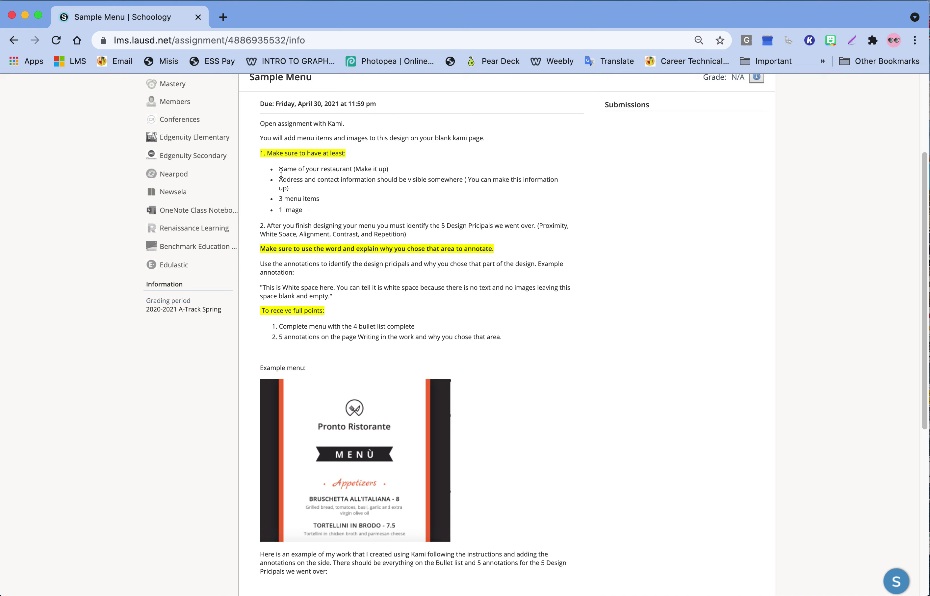
{"action": "left_click_drag", "start_coordinate": [279, 169], "coordinate": [389, 169]}
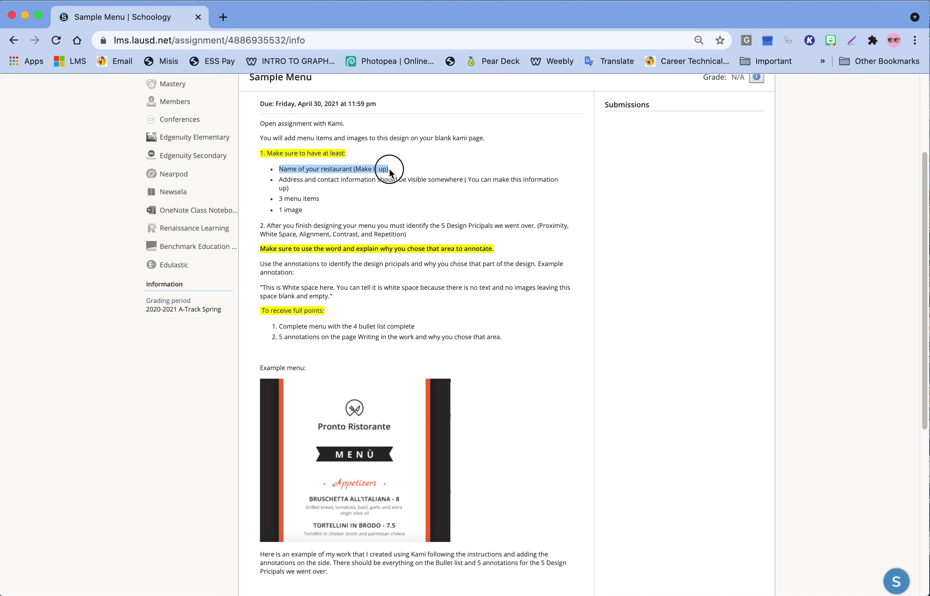
{"action": "left_click_drag", "start_coordinate": [279, 179], "coordinate": [492, 192]}
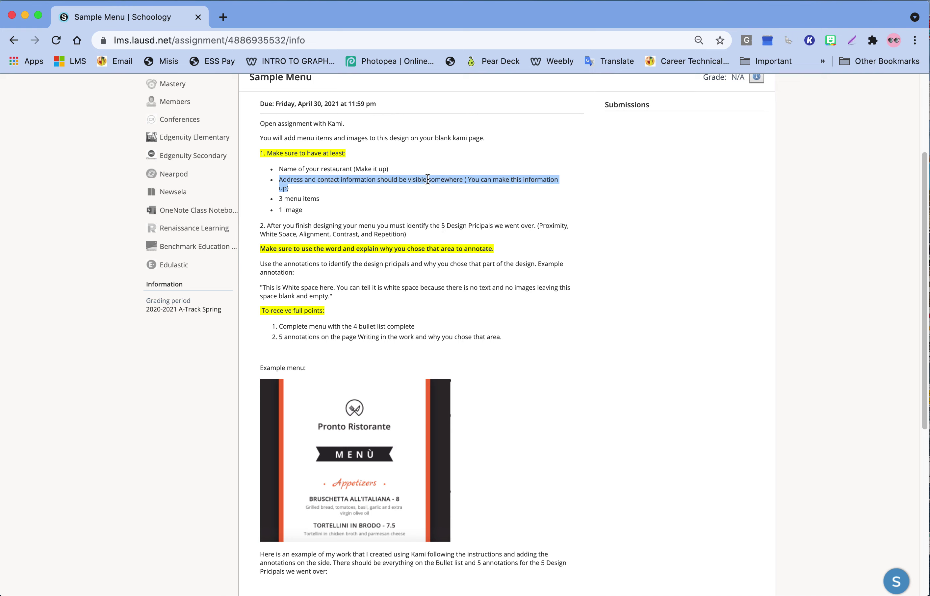
{"action": "left_click_drag", "start_coordinate": [319, 198], "coordinate": [279, 201]}
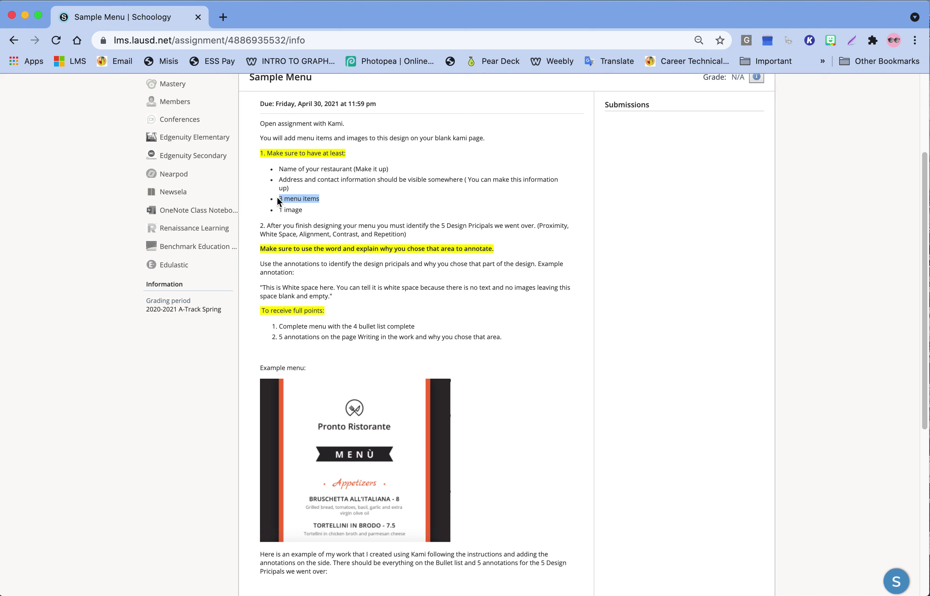
{"action": "left_click_drag", "start_coordinate": [307, 214], "coordinate": [279, 212]}
{"action": "left_click_drag", "start_coordinate": [446, 226], "coordinate": [528, 228]}
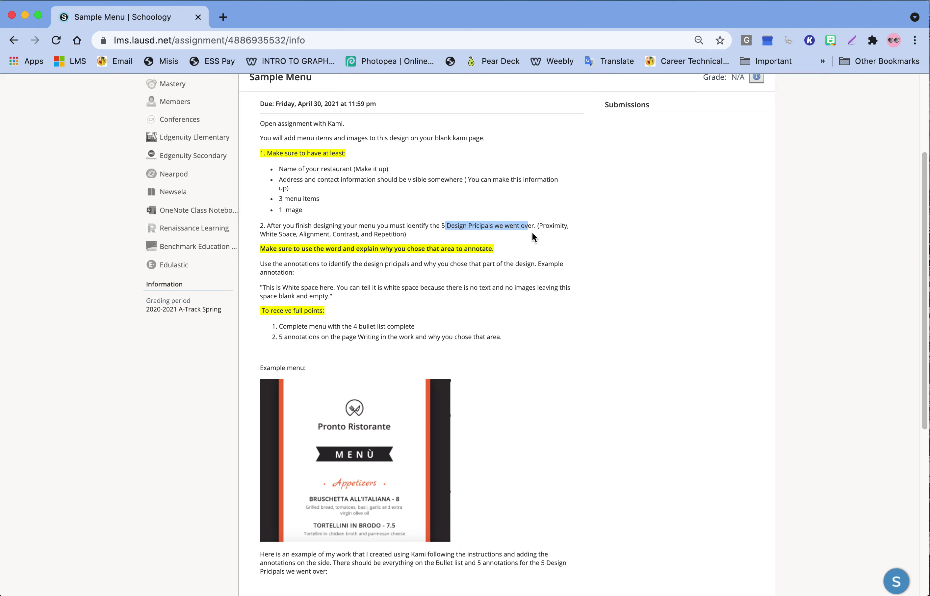
{"action": "left_click", "coordinate": [557, 227]}
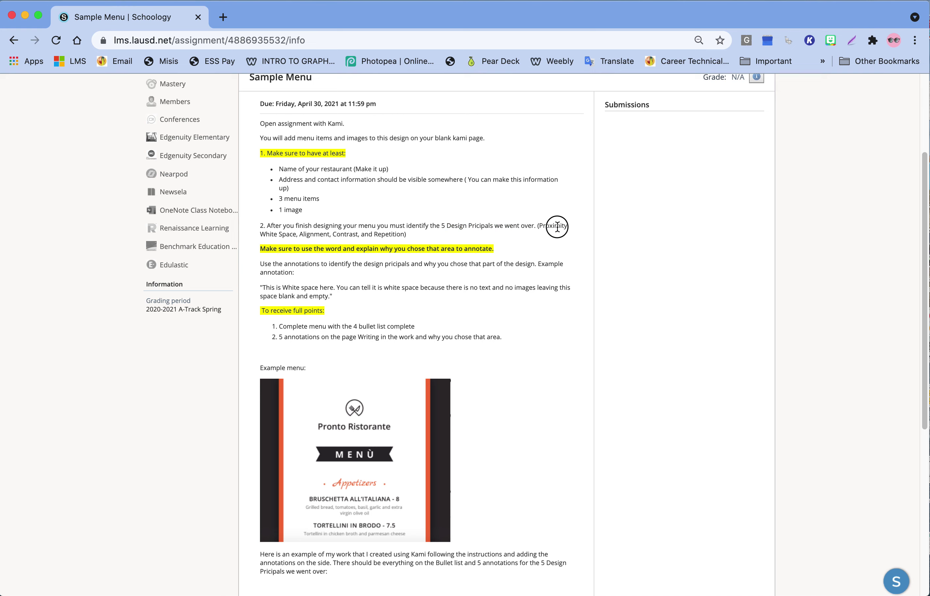
{"action": "left_click_drag", "start_coordinate": [538, 225], "coordinate": [571, 227]}
{"action": "left_click_drag", "start_coordinate": [260, 234], "coordinate": [409, 236]}
- Highlight the complete-menu and 5-annotations grading points and 'Proximity', then launch Menu.pdf in Kami
{"action": "scroll", "coordinate": [470, 274], "scroll_direction": "down", "scroll_amount": 5}
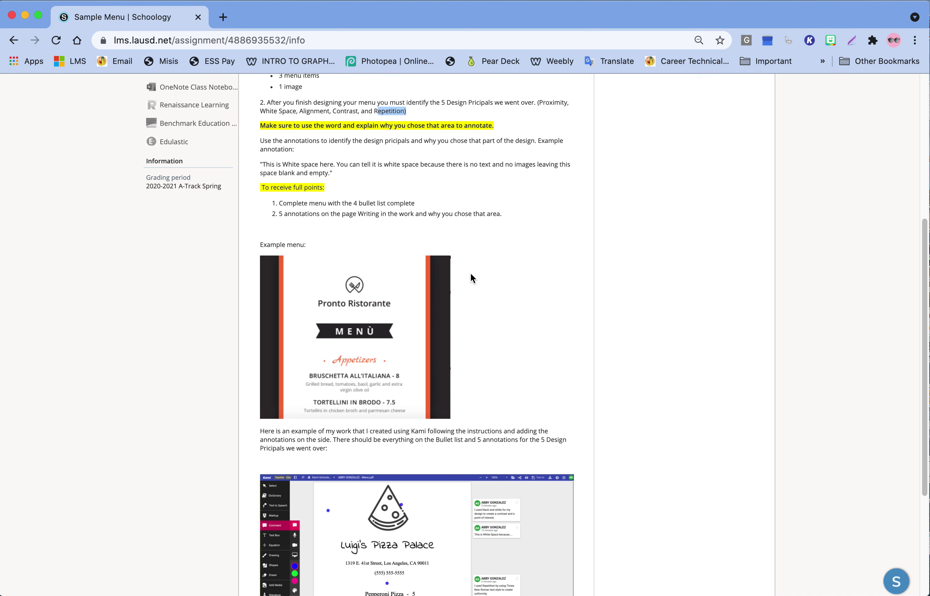
{"action": "scroll", "coordinate": [470, 273], "scroll_direction": "down", "scroll_amount": 1}
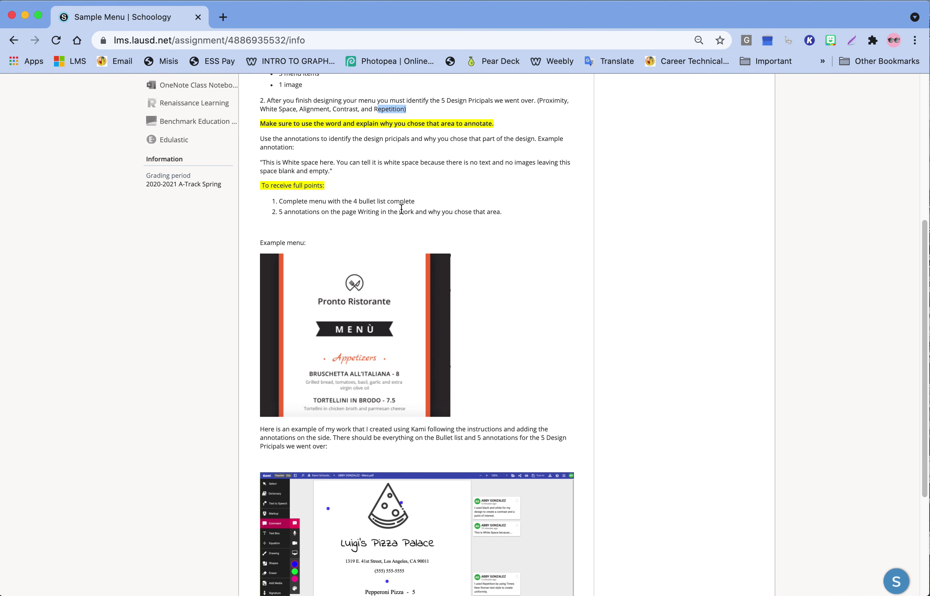
{"action": "left_click_drag", "start_coordinate": [415, 201], "coordinate": [279, 202]}
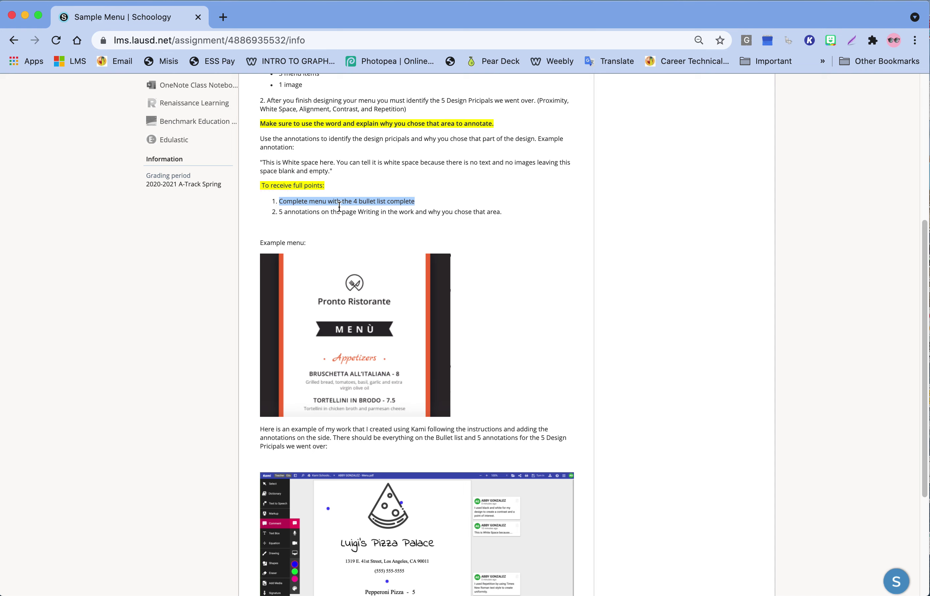
{"action": "left_click_drag", "start_coordinate": [279, 213], "coordinate": [497, 212]}
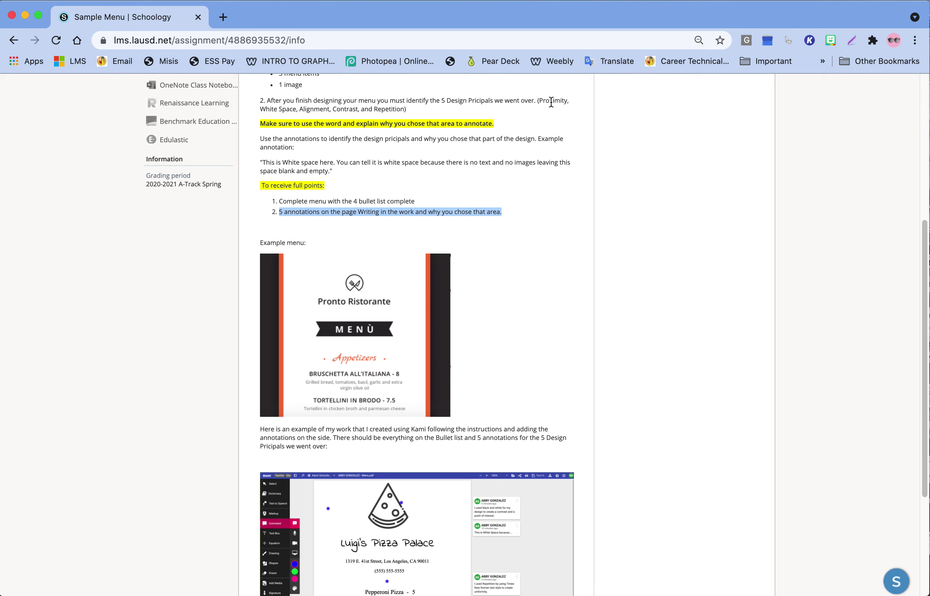
{"action": "left_click_drag", "start_coordinate": [539, 100], "coordinate": [572, 102]}
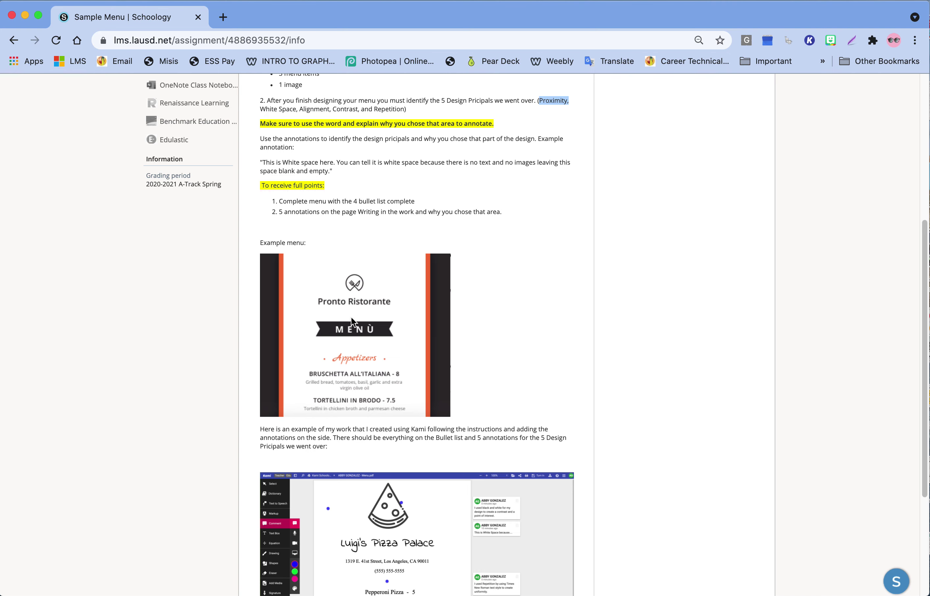
{"action": "scroll", "coordinate": [366, 283], "scroll_direction": "down", "scroll_amount": 5}
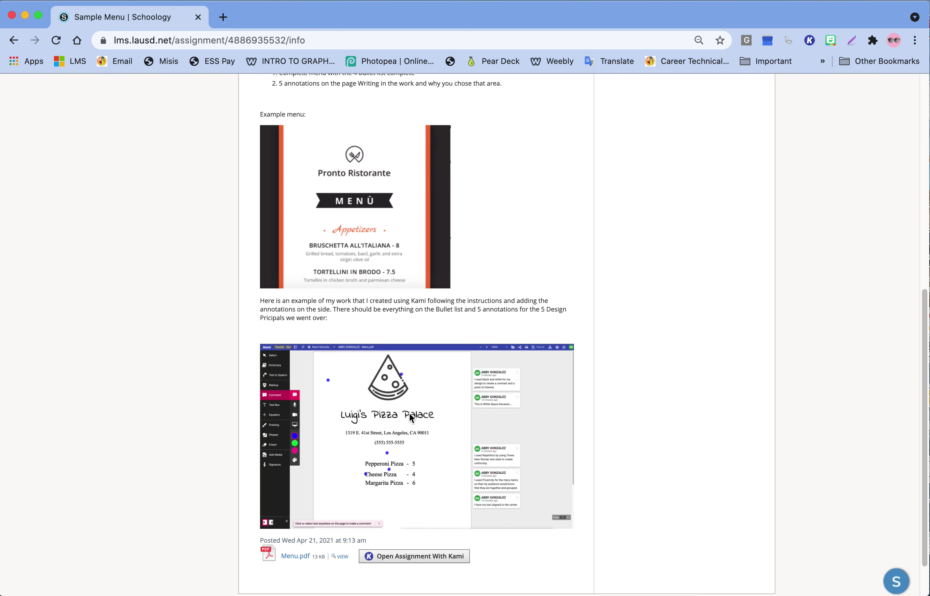
{"action": "left_click", "coordinate": [417, 558]}
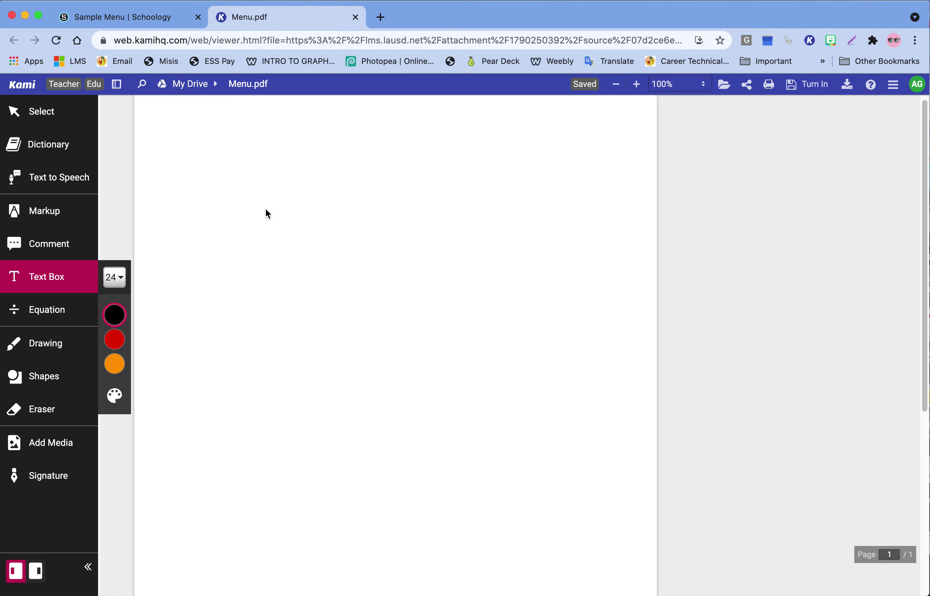
- Place a text box reading 'Luigi's Pizza Palace' near the top centre of the page
{"action": "scroll", "coordinate": [521, 186], "scroll_direction": "up", "scroll_amount": 1}
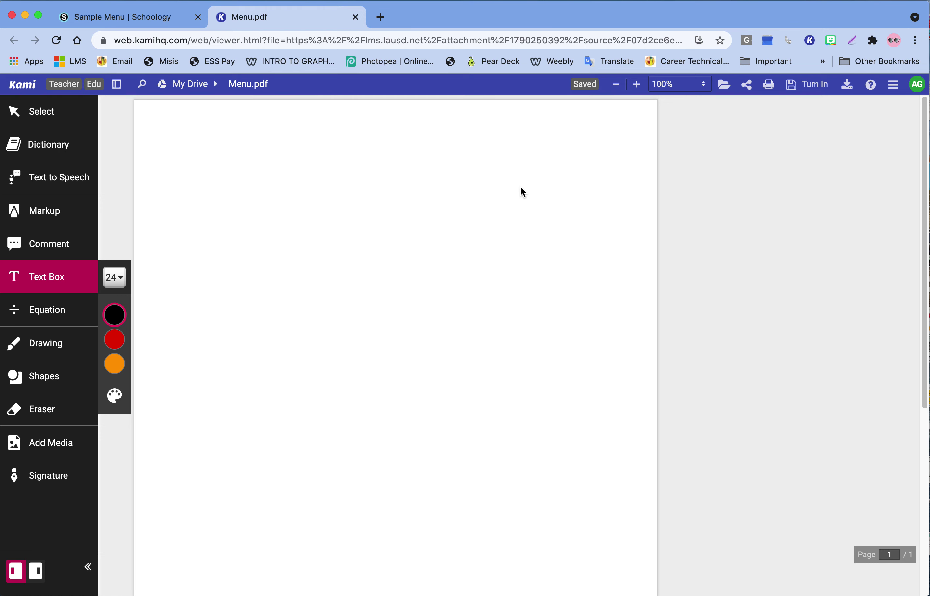
{"action": "scroll", "coordinate": [519, 187], "scroll_direction": "down", "scroll_amount": 3}
{"action": "scroll", "coordinate": [518, 187], "scroll_direction": "up", "scroll_amount": 3}
{"action": "left_click", "coordinate": [46, 278]}
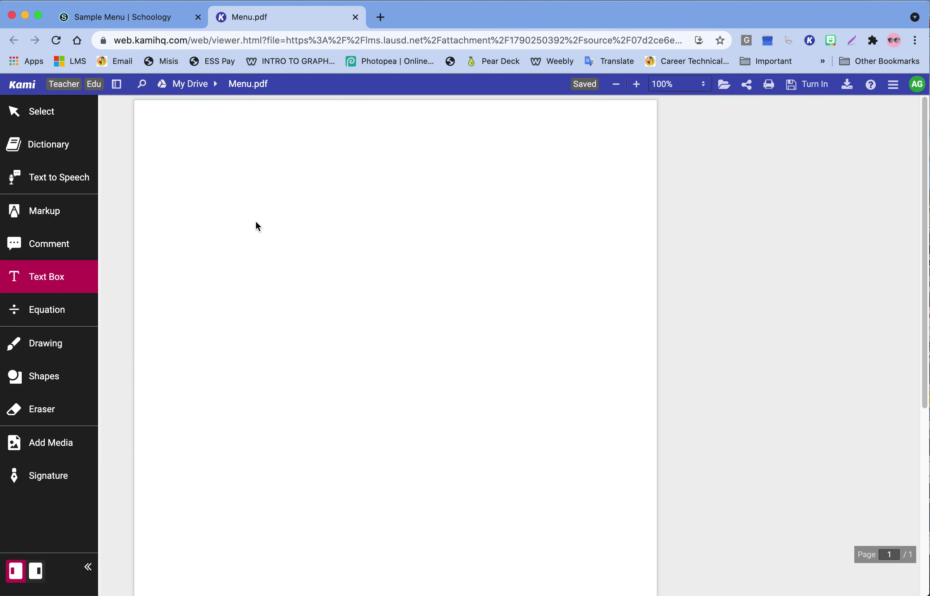
{"action": "left_click", "coordinate": [284, 240]}
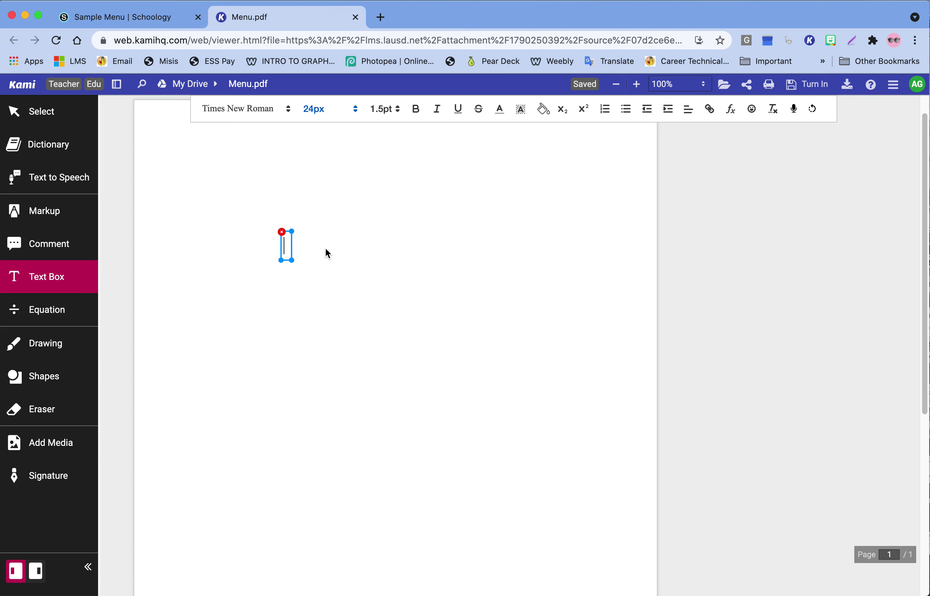
{"action": "type", "text": "Luigi"}
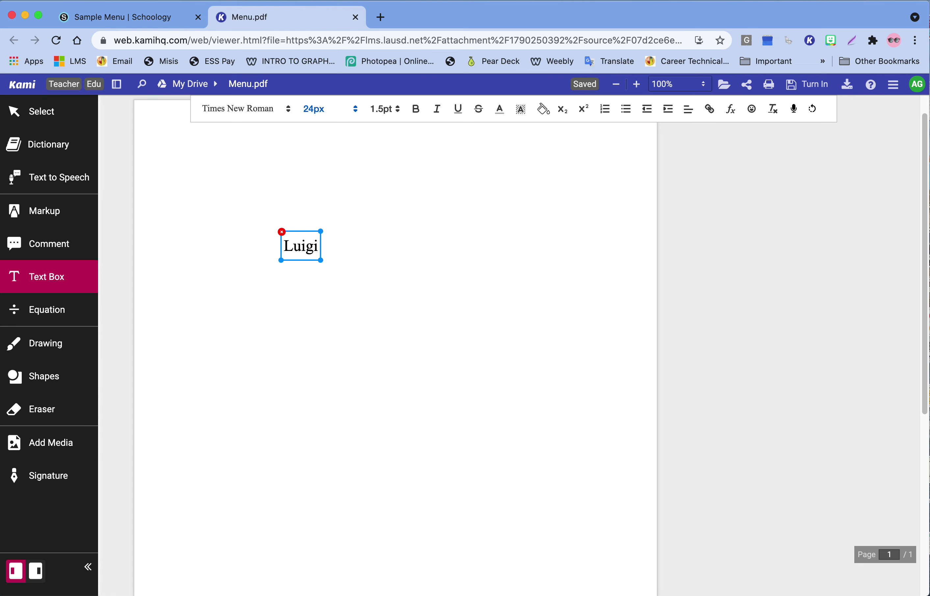
{"action": "type", "text": "'s Pizza"}
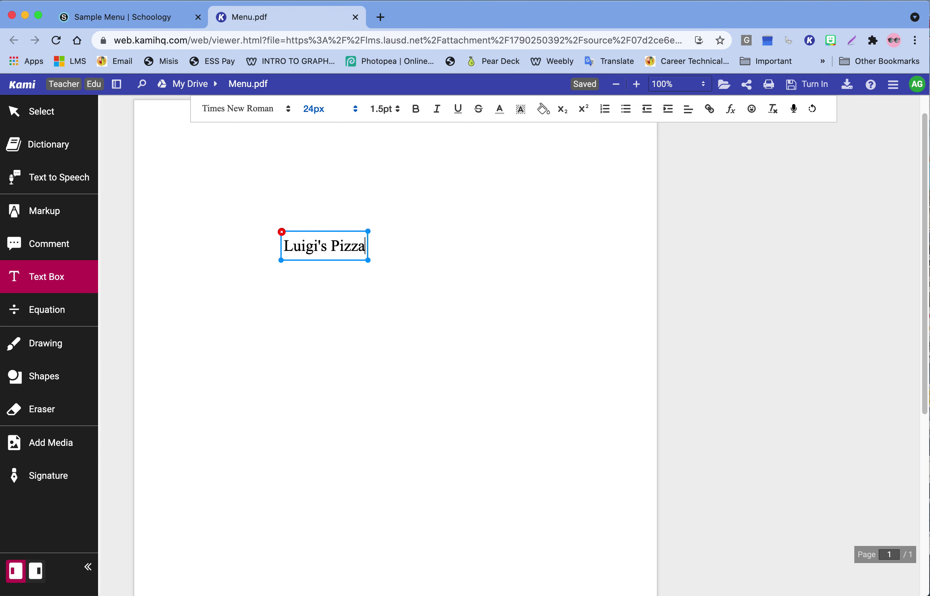
{"action": "type", "text": " Palace"}
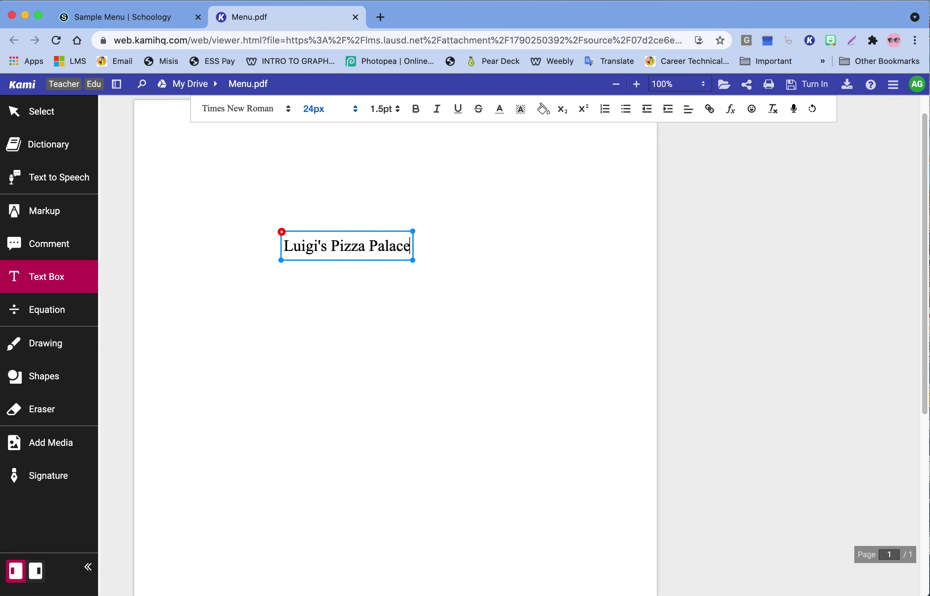
{"action": "left_click_drag", "start_coordinate": [356, 263], "coordinate": [397, 318]}
- Type the restaurant's street address in a text line centred below the title
{"action": "left_click", "coordinate": [363, 345]}
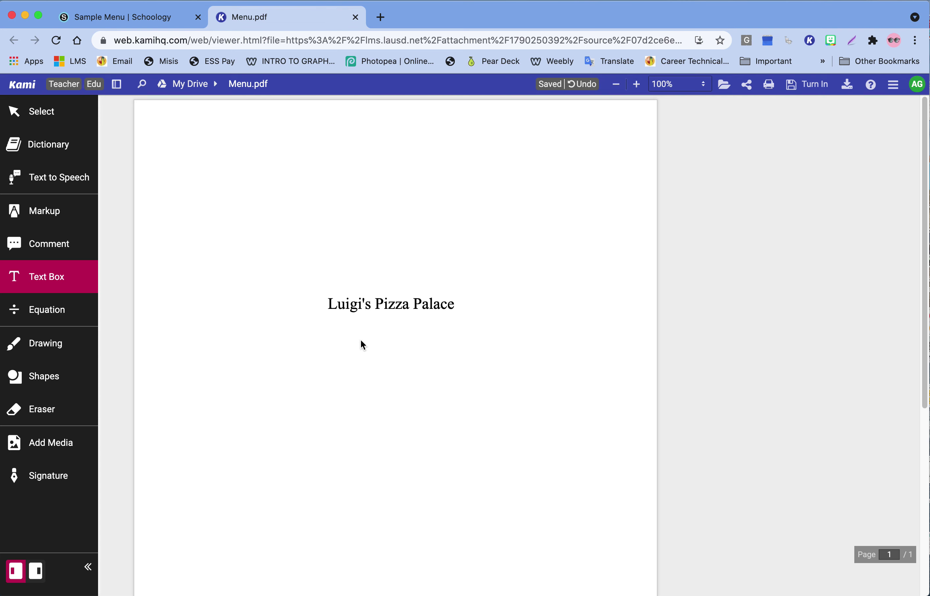
{"action": "type", "text": "131"}
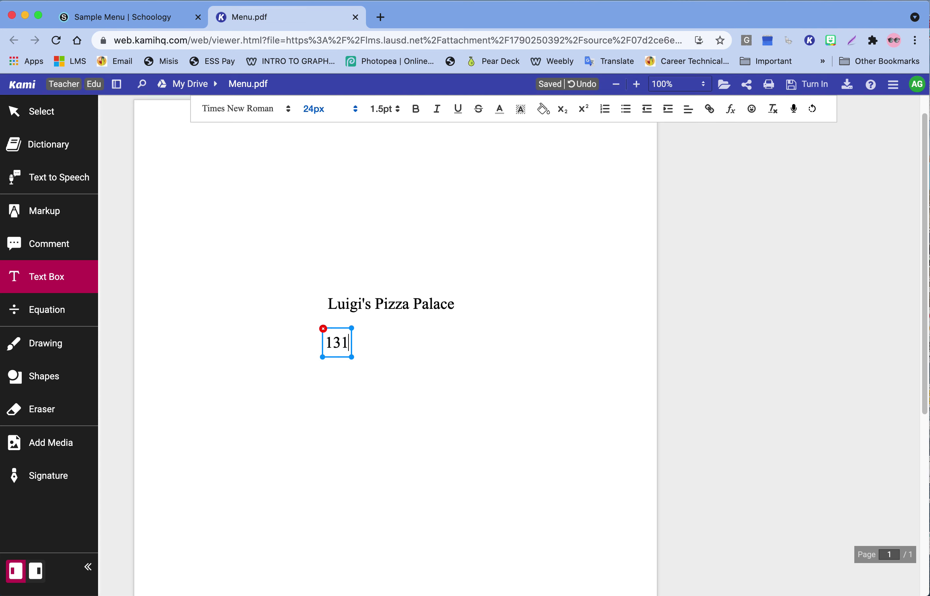
{"action": "type", "text": "9 Eas"}
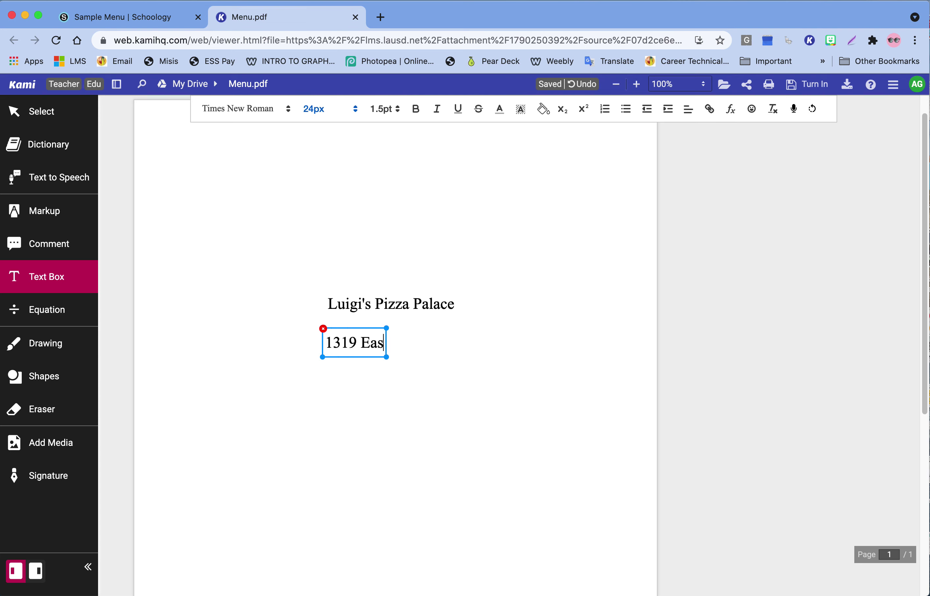
{"action": "type", "text": "t 41st Str"}
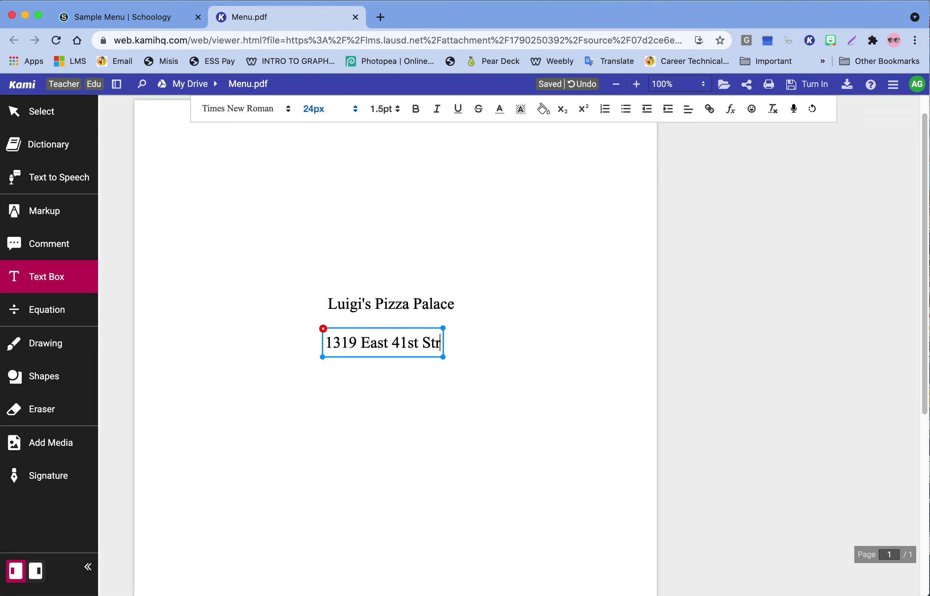
{"action": "type", "text": "eet, L"}
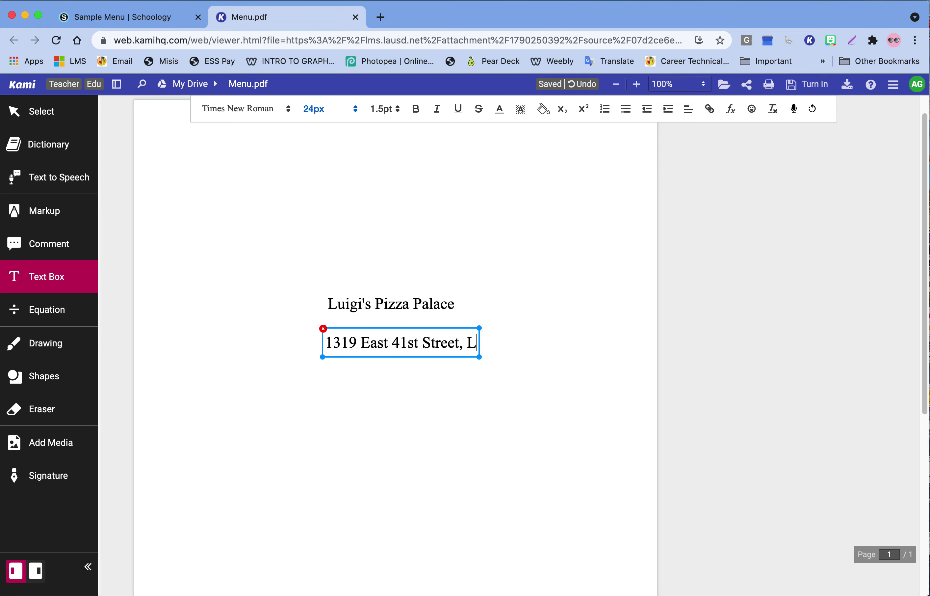
{"action": "type", "text": "os Angeles"}
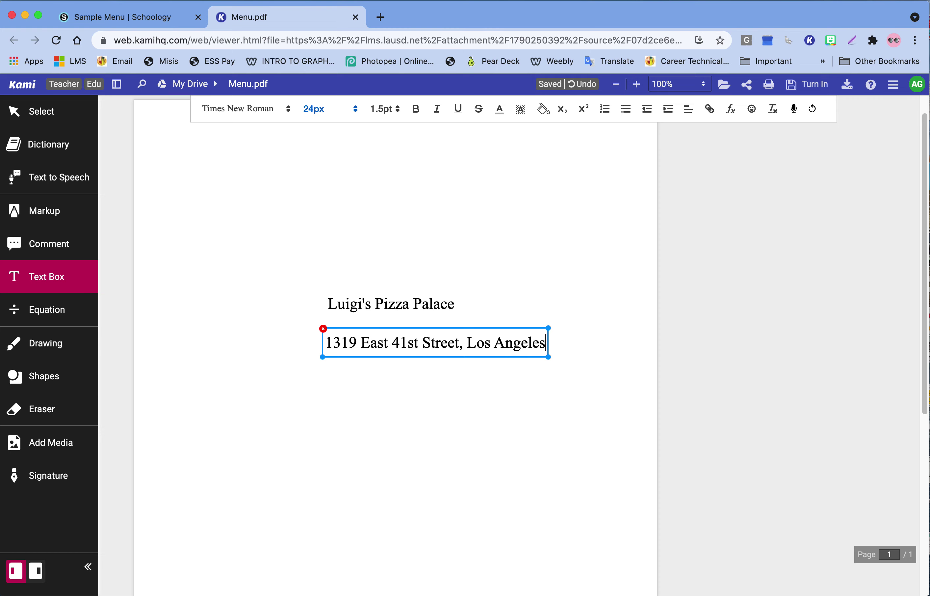
{"action": "type", "text": ", CA 9001"}
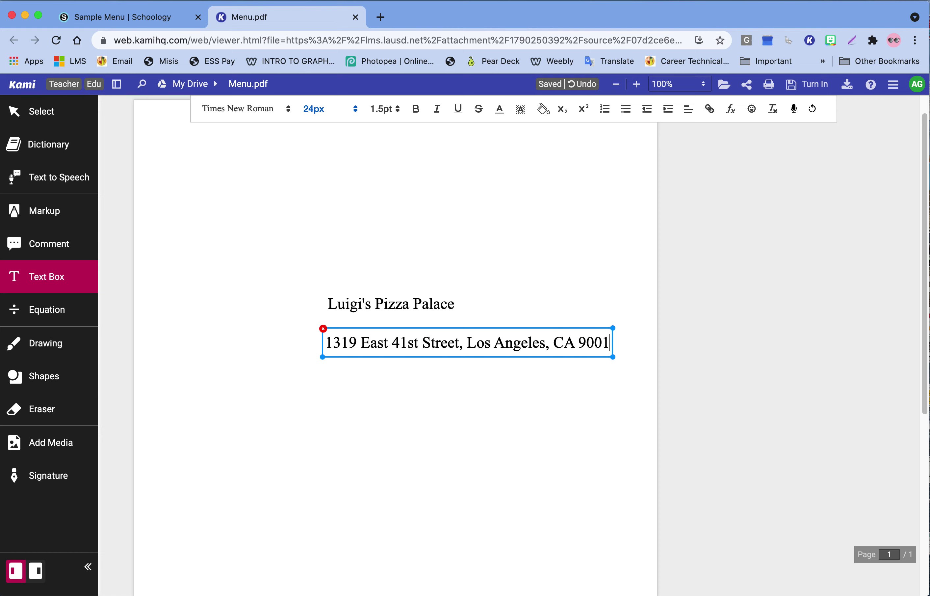
{"action": "type", "text": "1"}
{"action": "left_click_drag", "start_coordinate": [417, 357], "coordinate": [345, 360]}
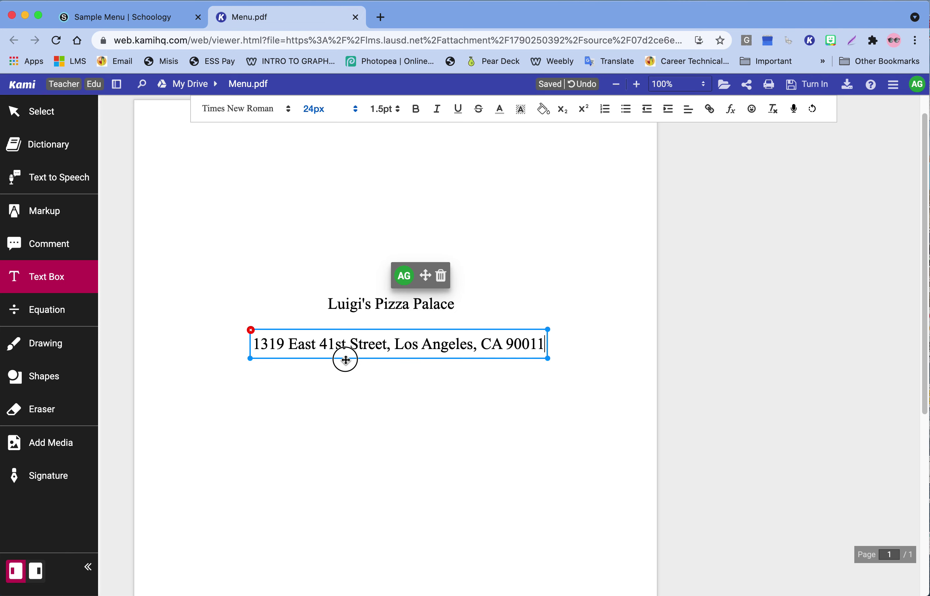
{"action": "left_click", "coordinate": [354, 377]}
- Add the restaurant's phone number in a new text box centred beneath the address
{"action": "left_click", "coordinate": [357, 384]}
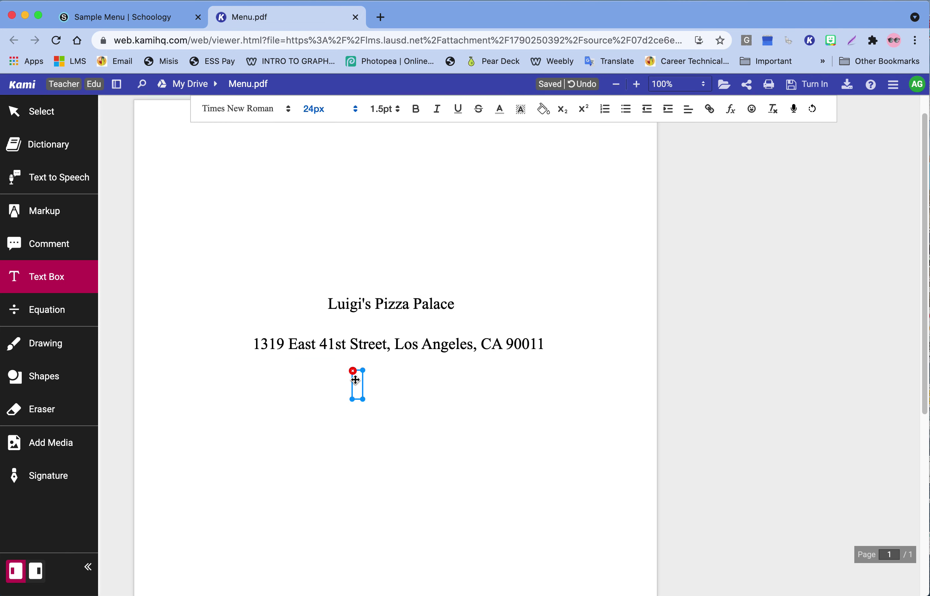
{"action": "type", "text": "(555"}
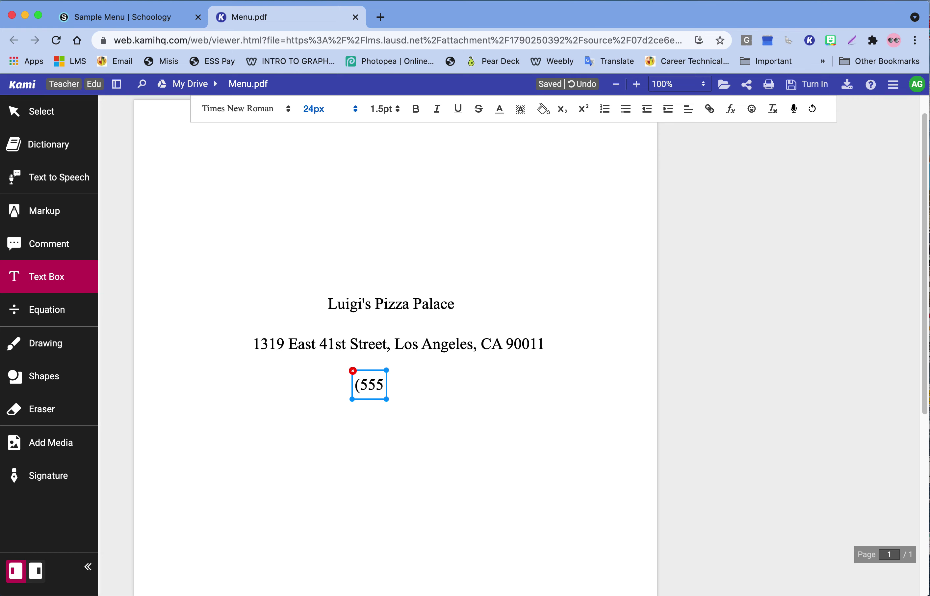
{"action": "type", "text": ") 555-"}
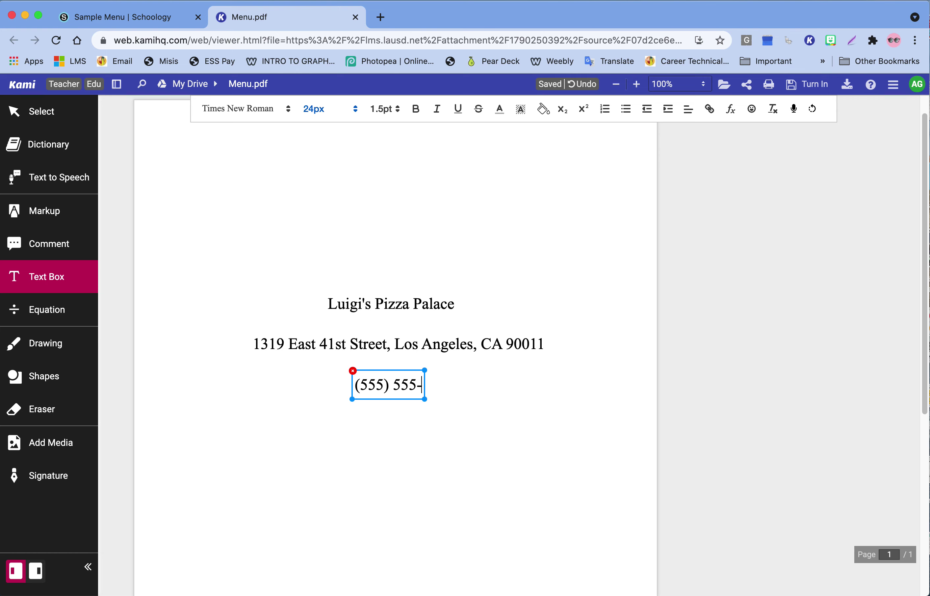
{"action": "type", "text": "5555"}
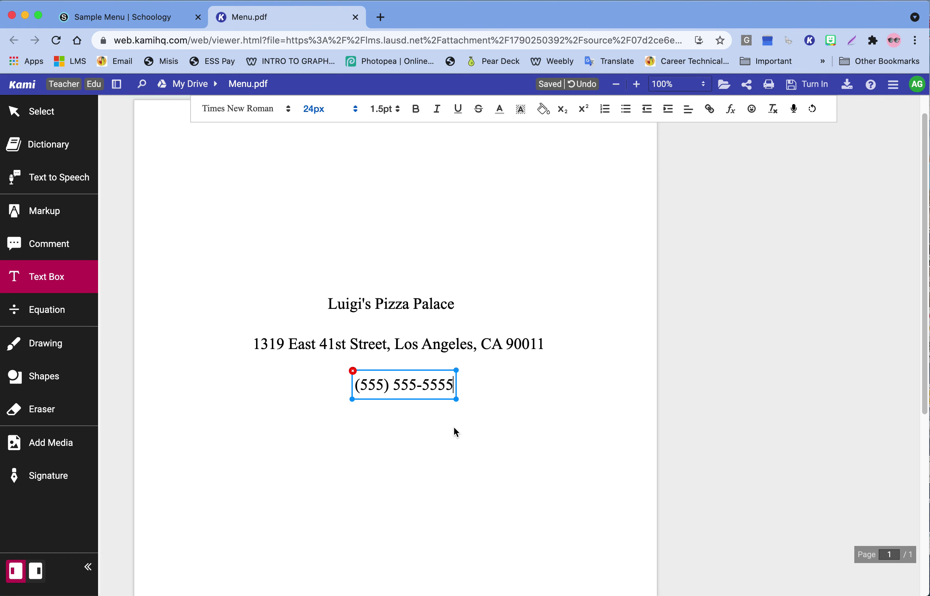
{"action": "left_click_drag", "start_coordinate": [428, 396], "coordinate": [405, 387]}
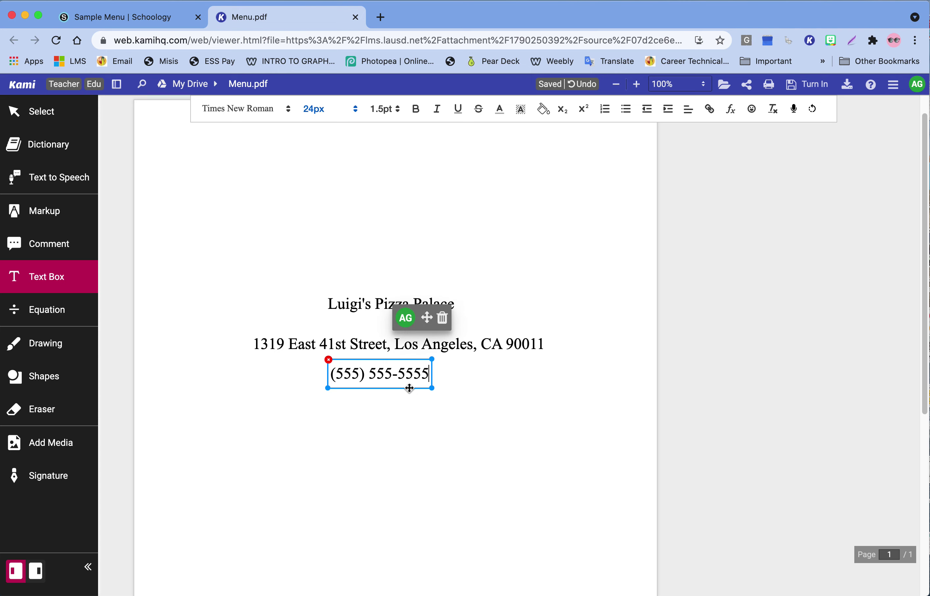
{"action": "left_click", "coordinate": [412, 298]}
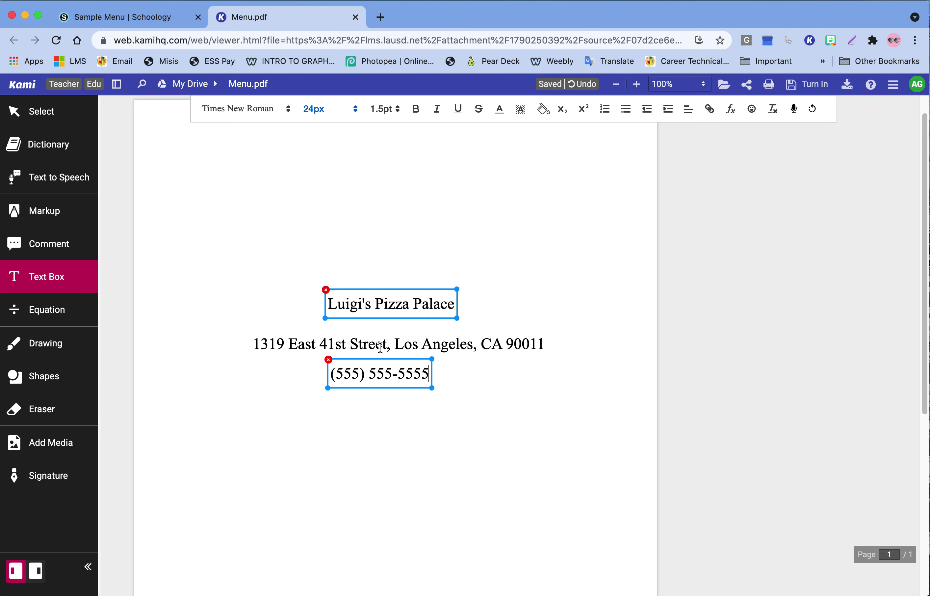
{"action": "left_click", "coordinate": [404, 360]}
{"action": "scroll", "coordinate": [336, 445], "scroll_direction": "down", "scroll_amount": 2}
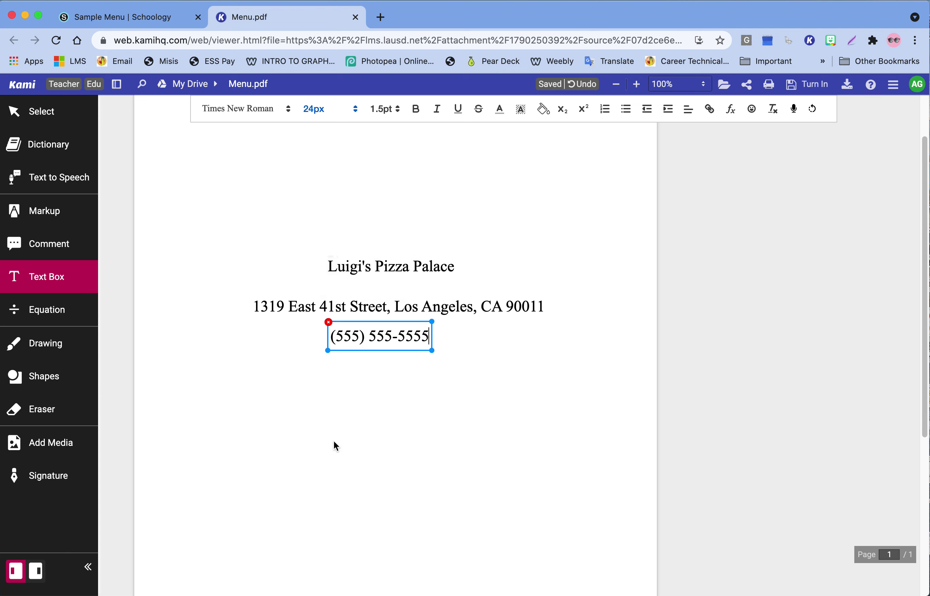
{"action": "left_click", "coordinate": [274, 429]}
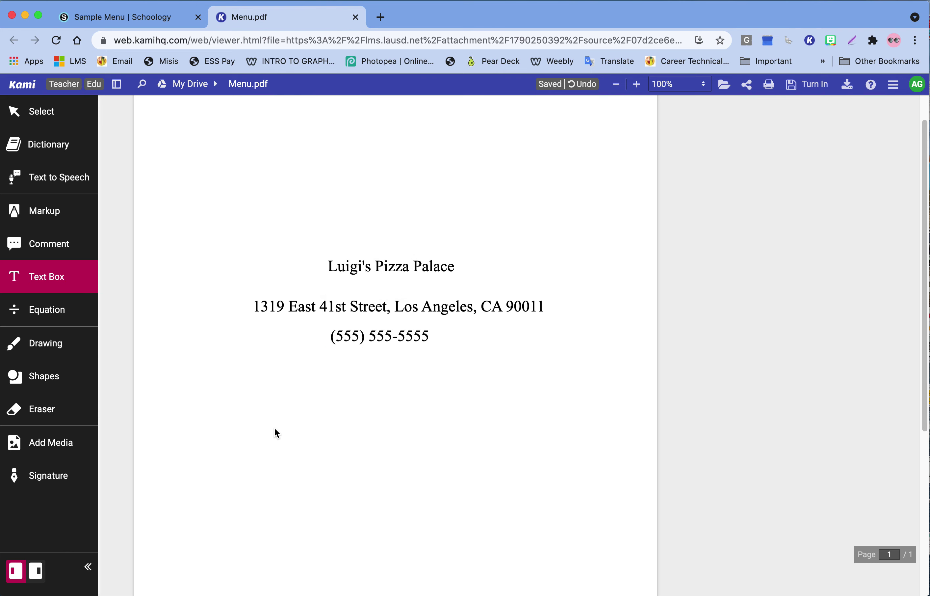
- Enter Pepperoni, Cheese and Margarita pizza price lines in one box, centred below the phone number
{"action": "left_click", "coordinate": [300, 429]}
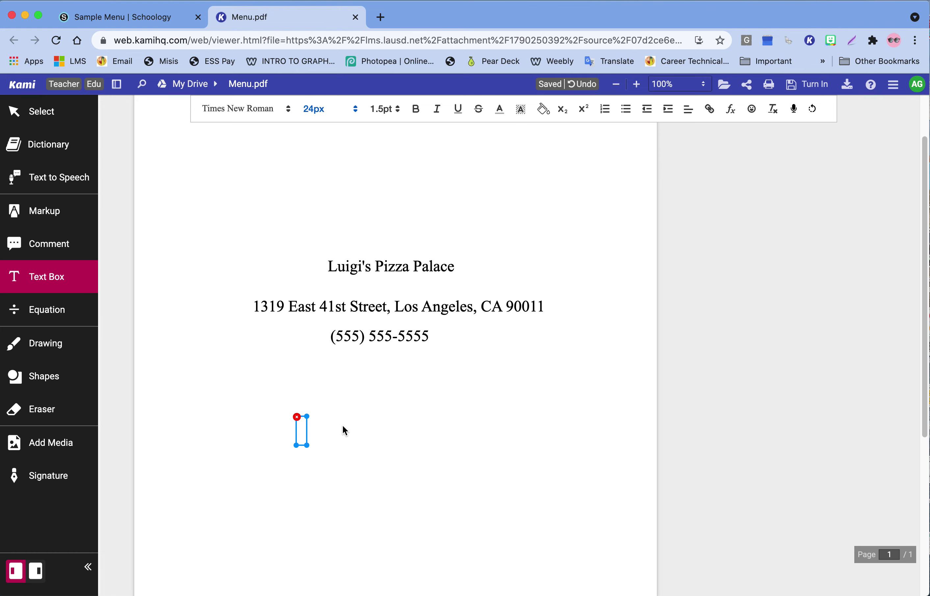
{"action": "type", "text": "Pepperoni"}
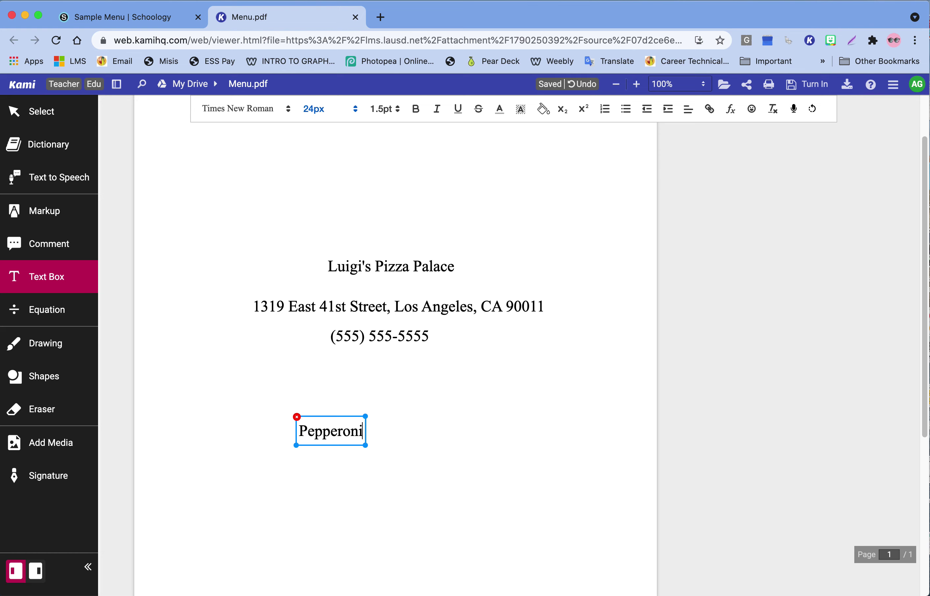
{"action": "type", "text": " Pizza"}
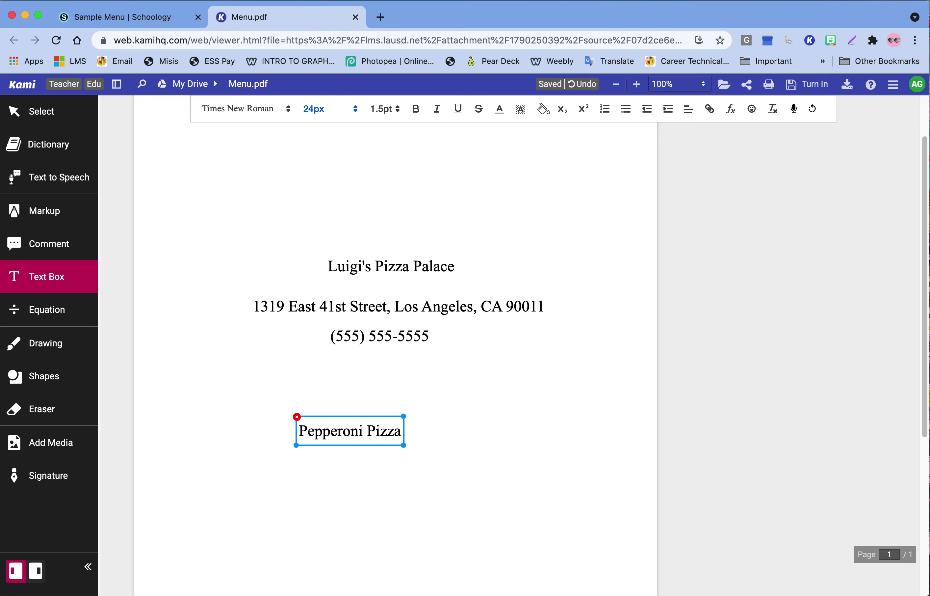
{"action": "type", "text": "  - 5"}
{"action": "key", "text": "Return"}
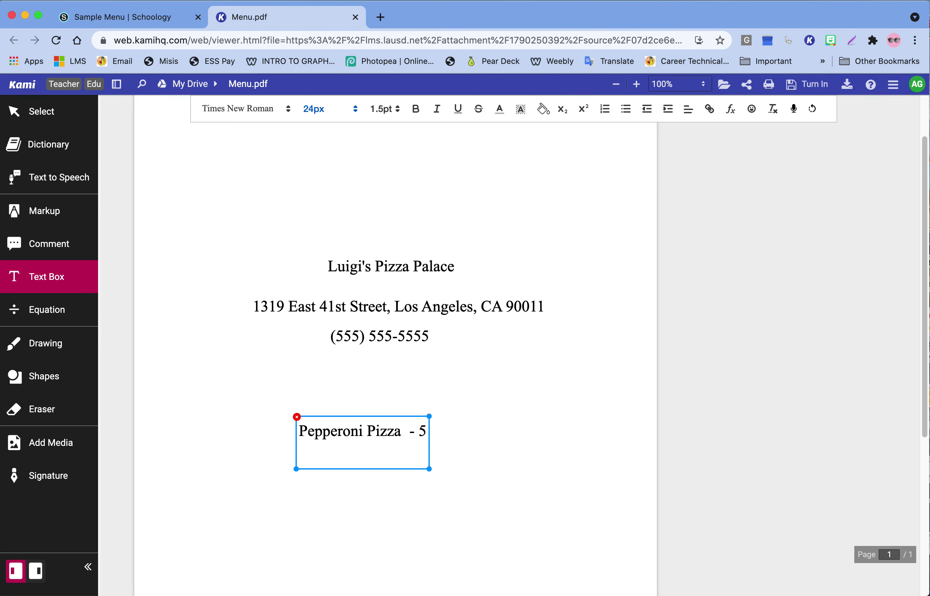
{"action": "type", "text": "Cheese Pizza"}
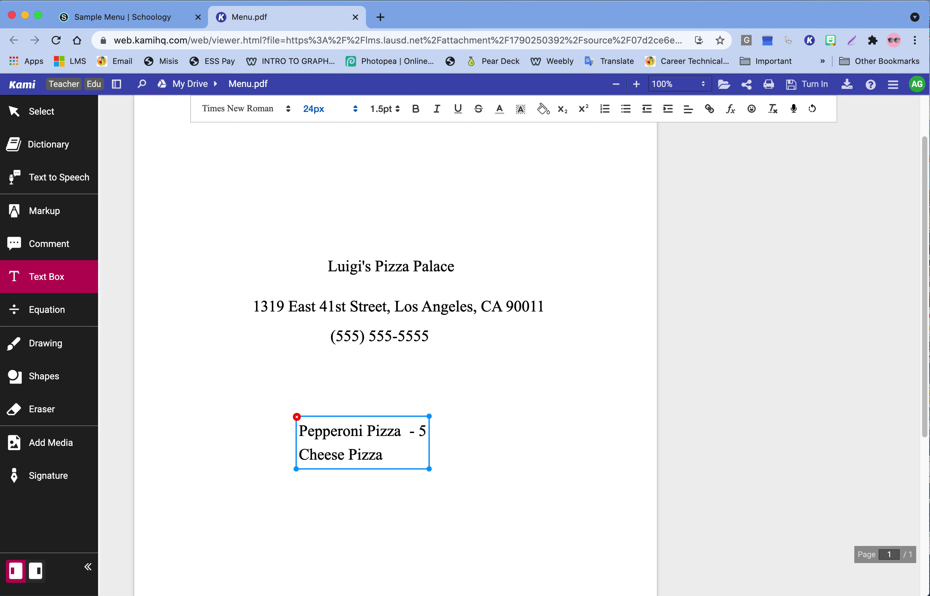
{"action": "type", "text": "      - 5"}
{"action": "key", "text": "Return"}
{"action": "type", "text": "Margarita Pizza  - 6"}
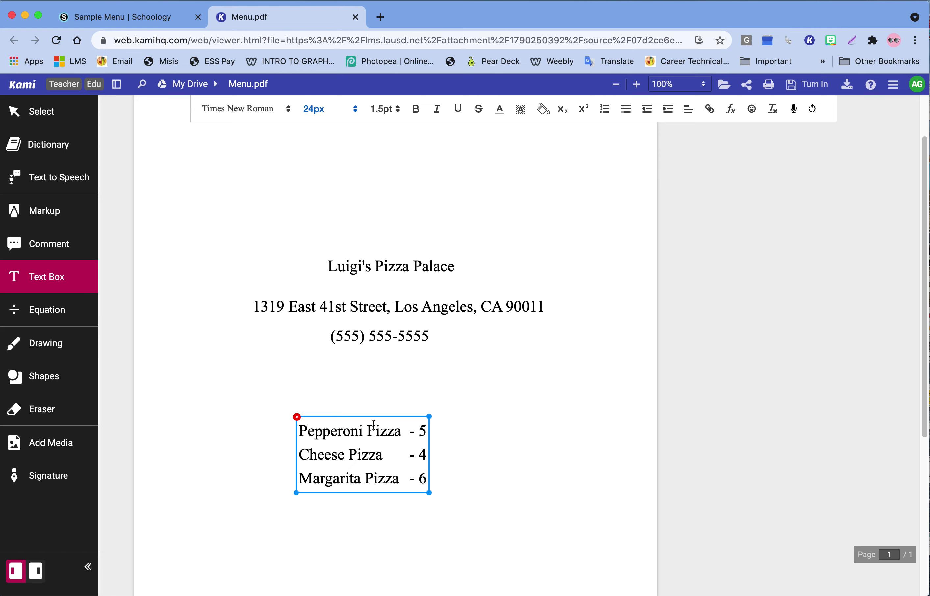
{"action": "left_click_drag", "start_coordinate": [402, 415], "coordinate": [425, 395]}
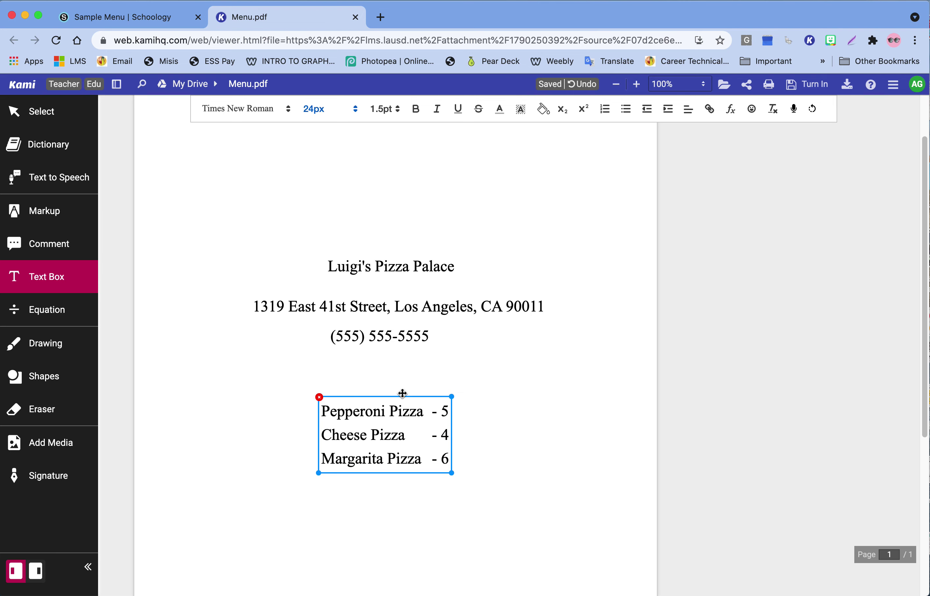
{"action": "left_click_drag", "start_coordinate": [401, 395], "coordinate": [411, 417]}
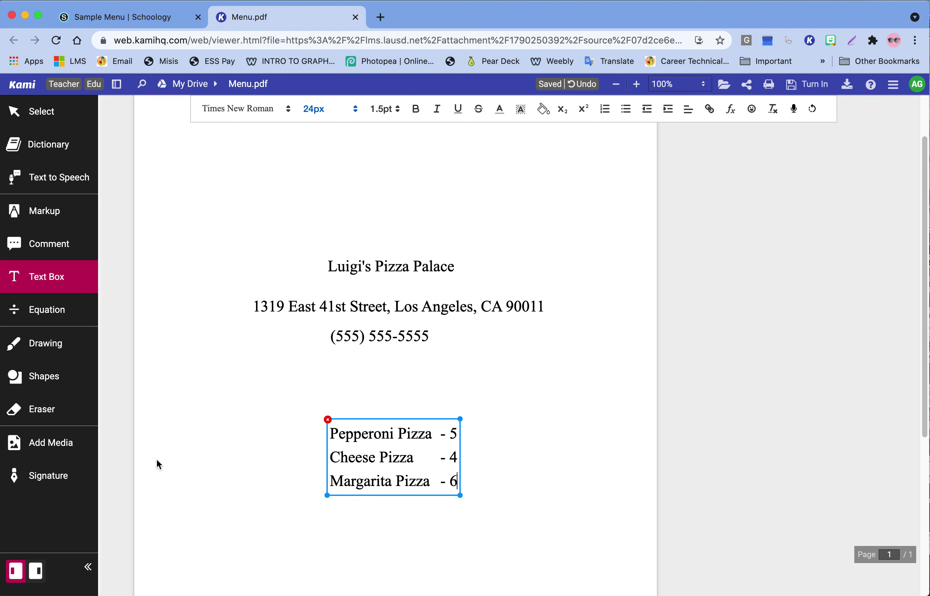
{"action": "left_click", "coordinate": [42, 445]}
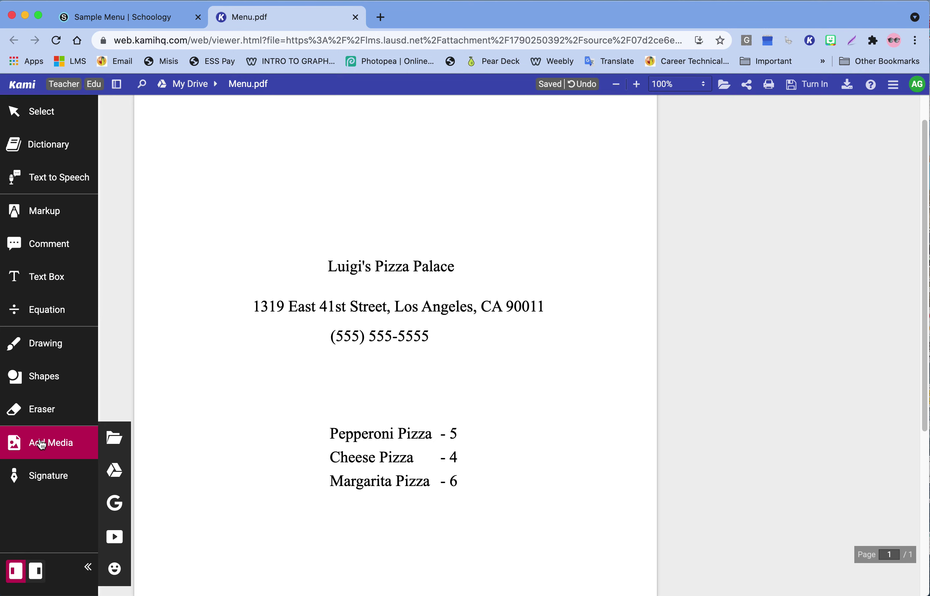
- Search web images for 'pizza' and insert the pizza-slice outline icon
{"action": "left_click", "coordinate": [115, 502]}
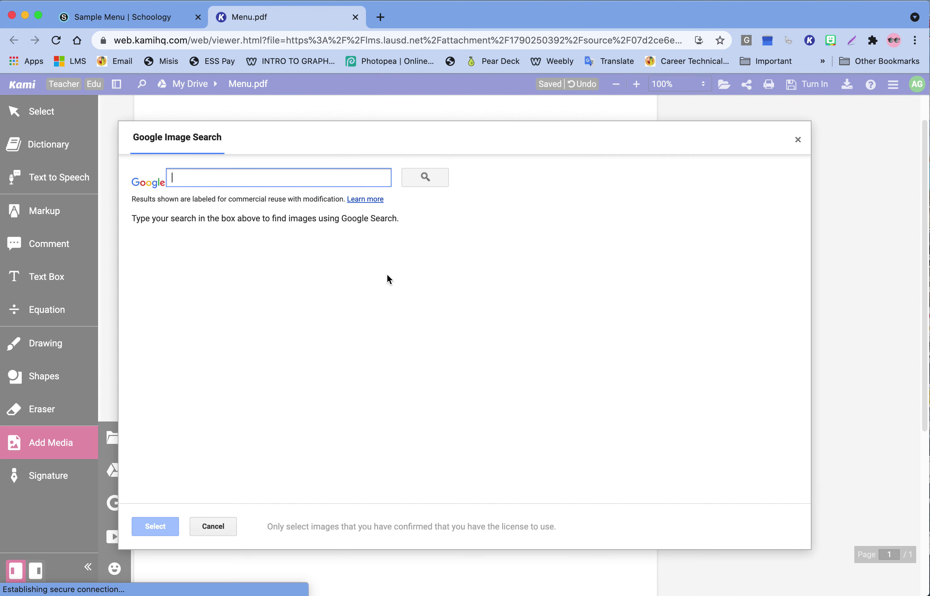
{"action": "type", "text": "pizza"}
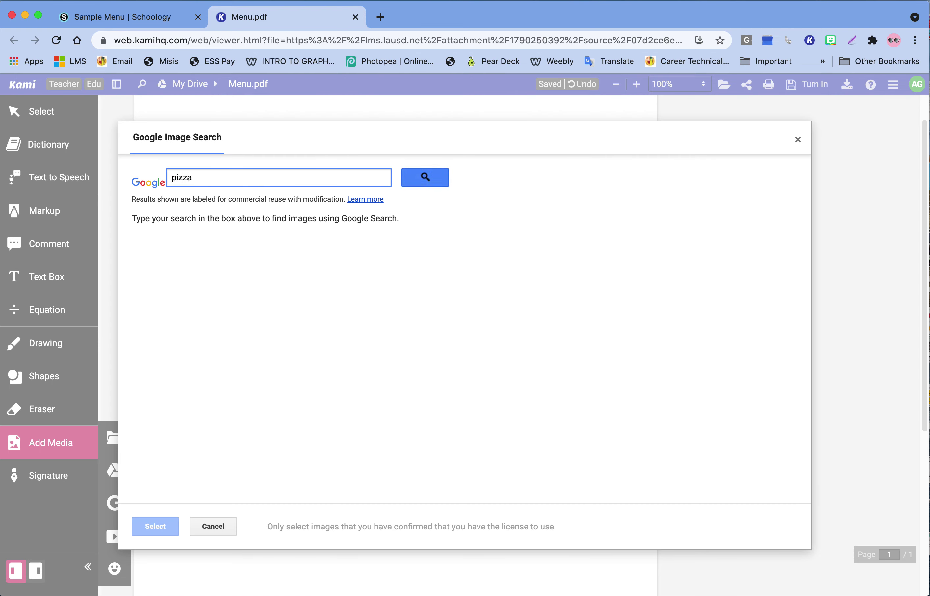
{"action": "key", "text": "Return"}
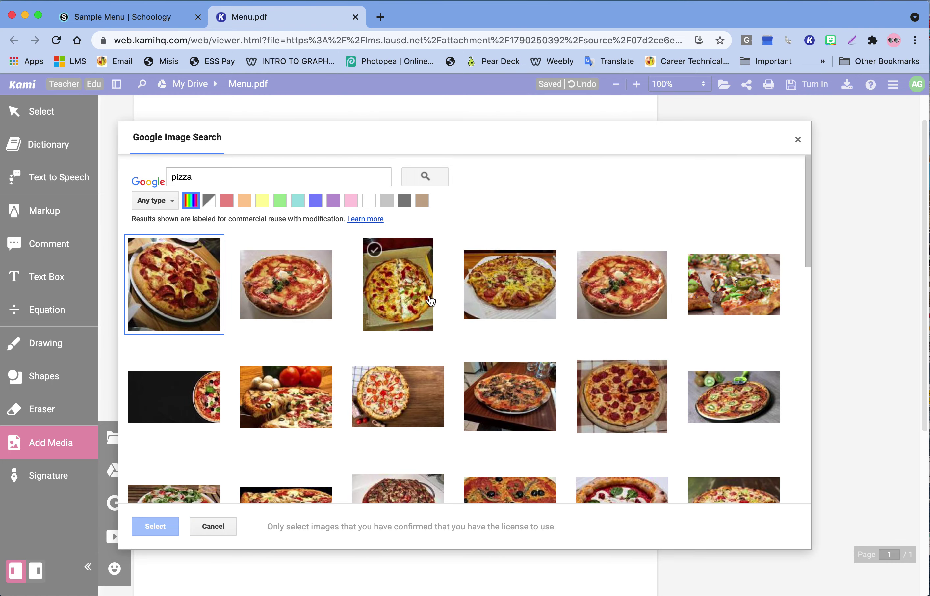
{"action": "scroll", "coordinate": [421, 300], "scroll_direction": "down", "scroll_amount": 5}
{"action": "scroll", "coordinate": [431, 302], "scroll_direction": "down", "scroll_amount": 2}
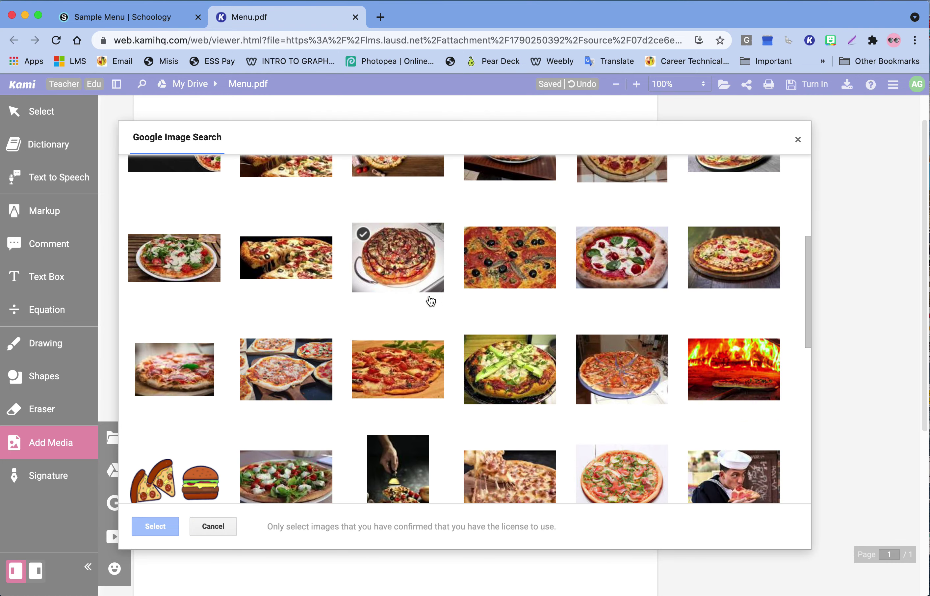
{"action": "scroll", "coordinate": [431, 301], "scroll_direction": "down", "scroll_amount": 5}
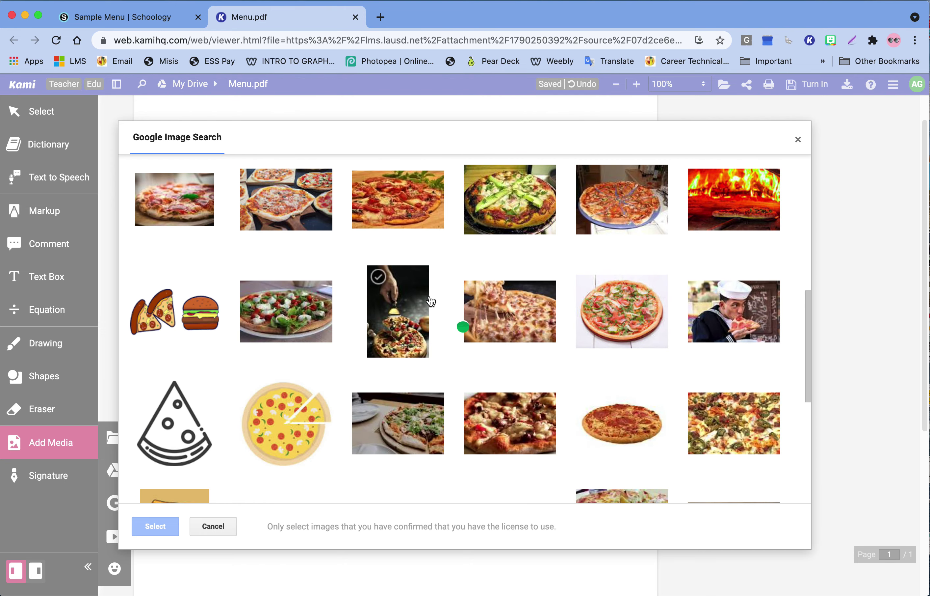
{"action": "left_click", "coordinate": [178, 400]}
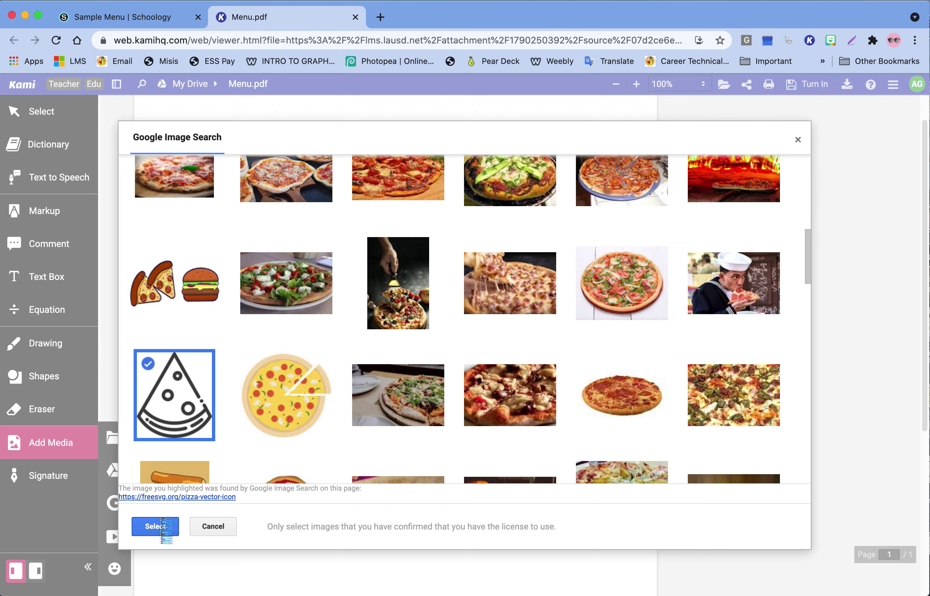
{"action": "left_click", "coordinate": [166, 526]}
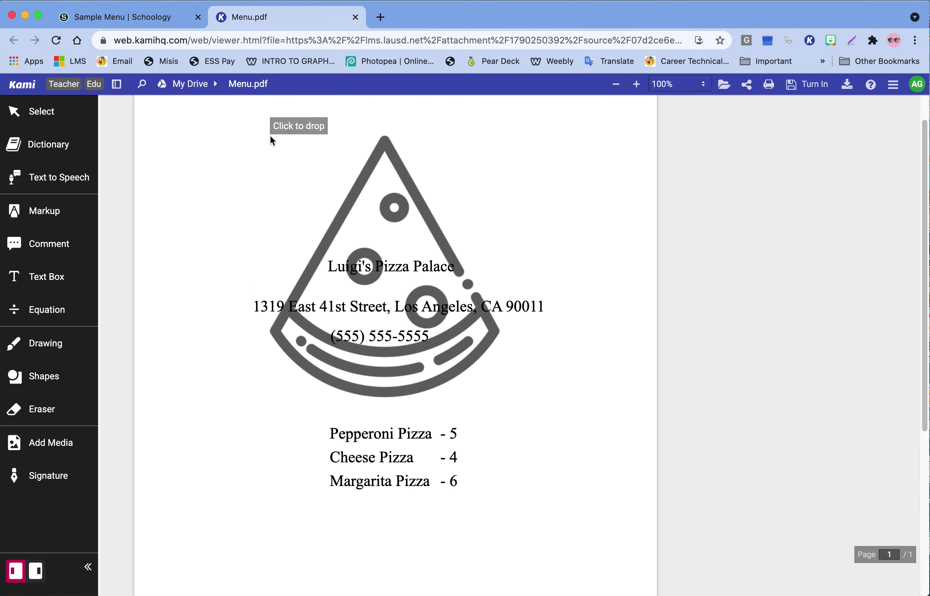
- Drop the pizza-slice icon, shrink it with its corner handle, and centre it above the title
{"action": "left_click", "coordinate": [270, 135]}
{"action": "scroll", "coordinate": [376, 164], "scroll_direction": "up", "scroll_amount": 1}
{"action": "left_click_drag", "start_coordinate": [401, 201], "coordinate": [416, 156]}
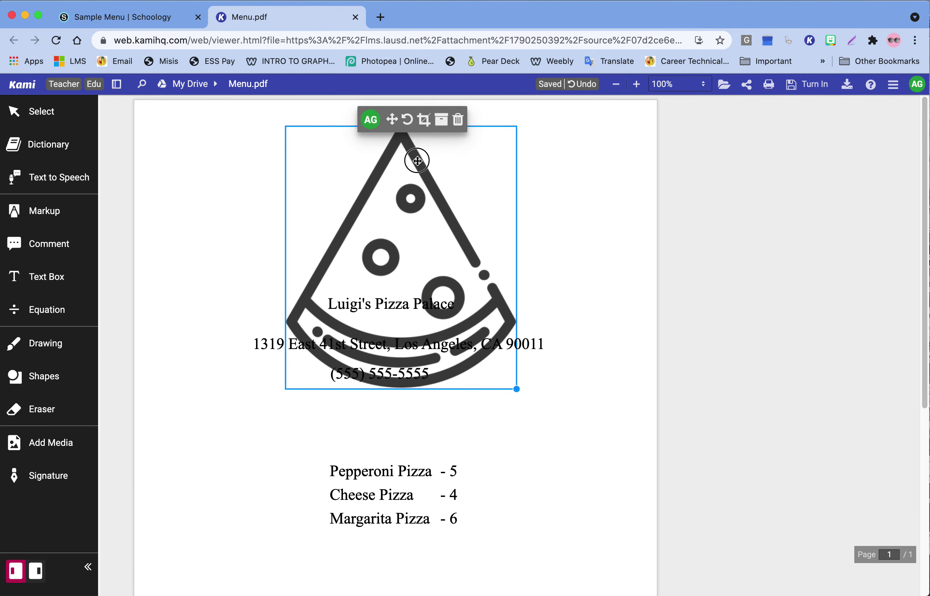
{"action": "left_click", "coordinate": [440, 121]}
{"action": "left_click", "coordinate": [492, 308]}
{"action": "scroll", "coordinate": [491, 304], "scroll_direction": "down", "scroll_amount": 2}
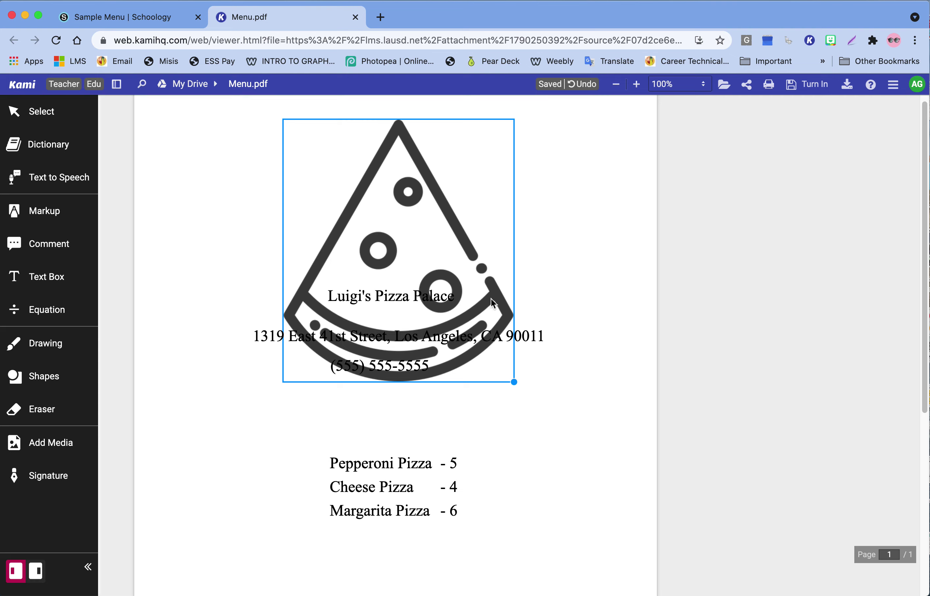
{"action": "left_click", "coordinate": [492, 301]}
{"action": "left_click", "coordinate": [426, 234]}
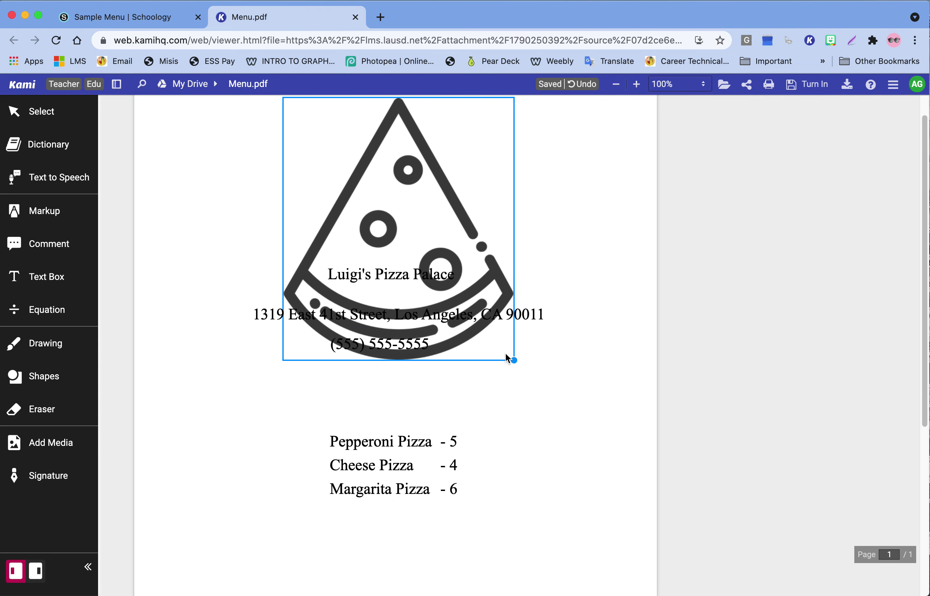
{"action": "left_click_drag", "start_coordinate": [513, 360], "coordinate": [419, 252]}
{"action": "left_click_drag", "start_coordinate": [369, 222], "coordinate": [413, 227]}
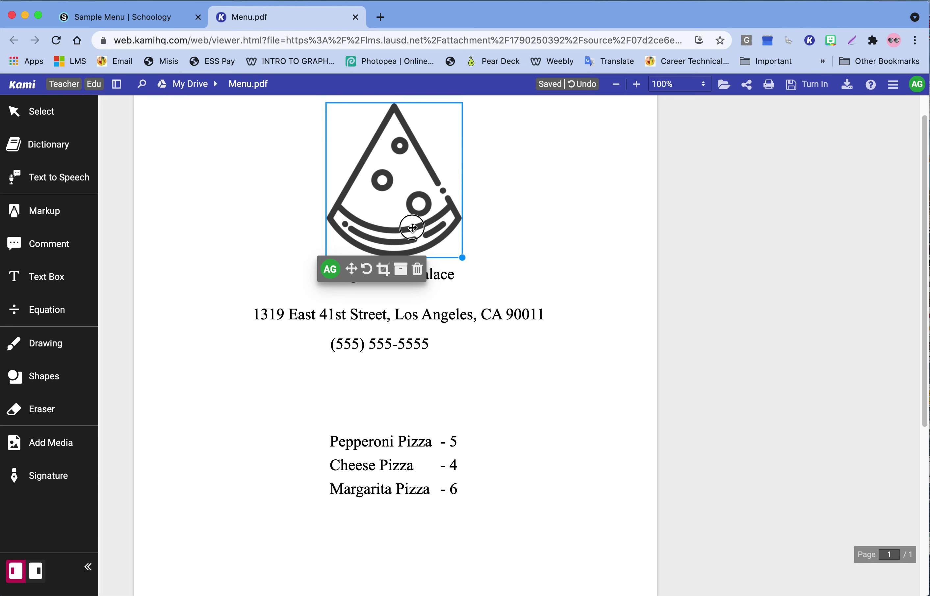
{"action": "left_click", "coordinate": [437, 267]}
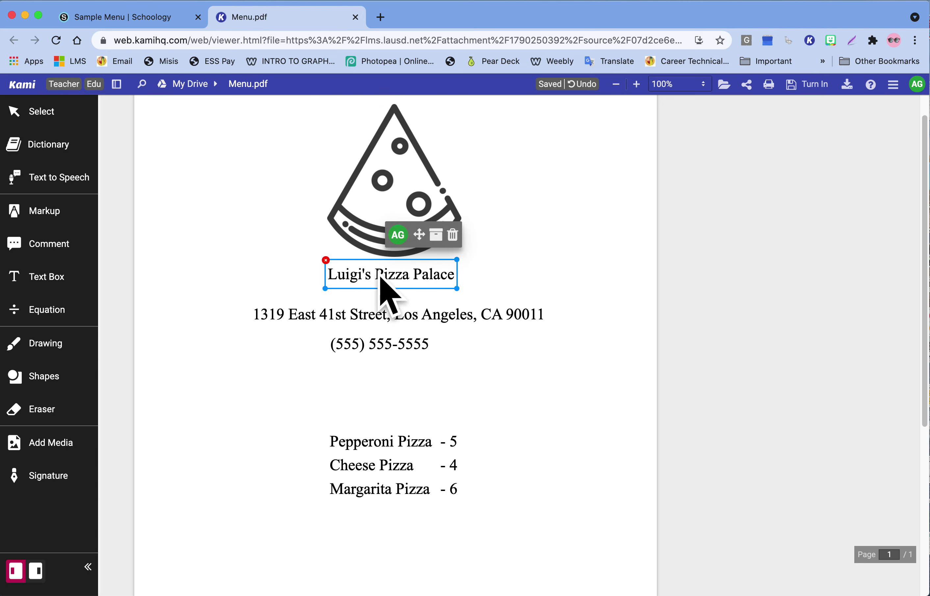
- Nudge the pizza price list up slightly
{"action": "left_click", "coordinate": [334, 313]}
{"action": "left_click", "coordinate": [376, 347]}
{"action": "left_click", "coordinate": [377, 315]}
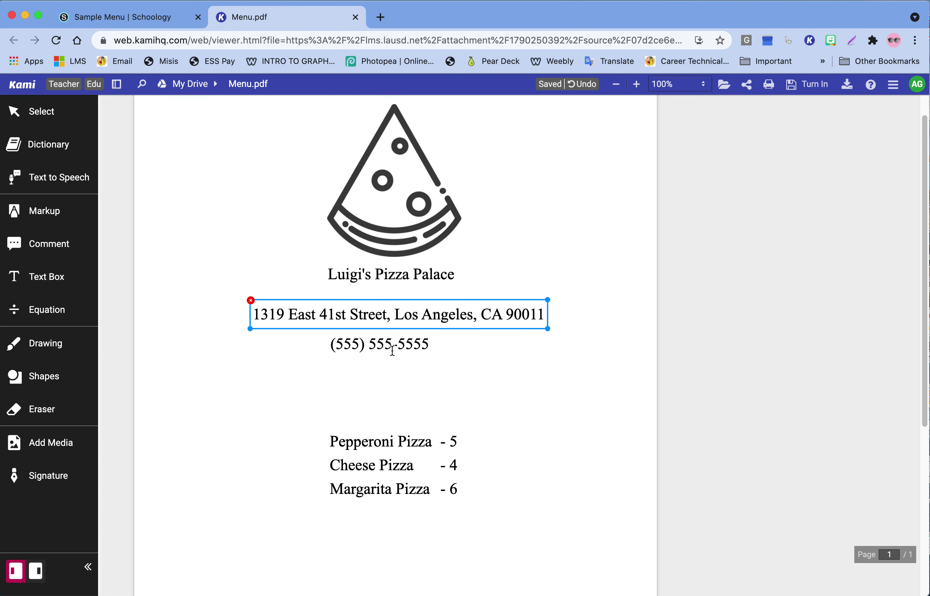
{"action": "left_click", "coordinate": [396, 442]}
{"action": "left_click_drag", "start_coordinate": [404, 426], "coordinate": [398, 401]}
- Set the Luigi's Pizza Palace title to Indie Flower at 60px, centred under the icon
{"action": "left_click", "coordinate": [390, 274]}
{"action": "left_click", "coordinate": [394, 275]}
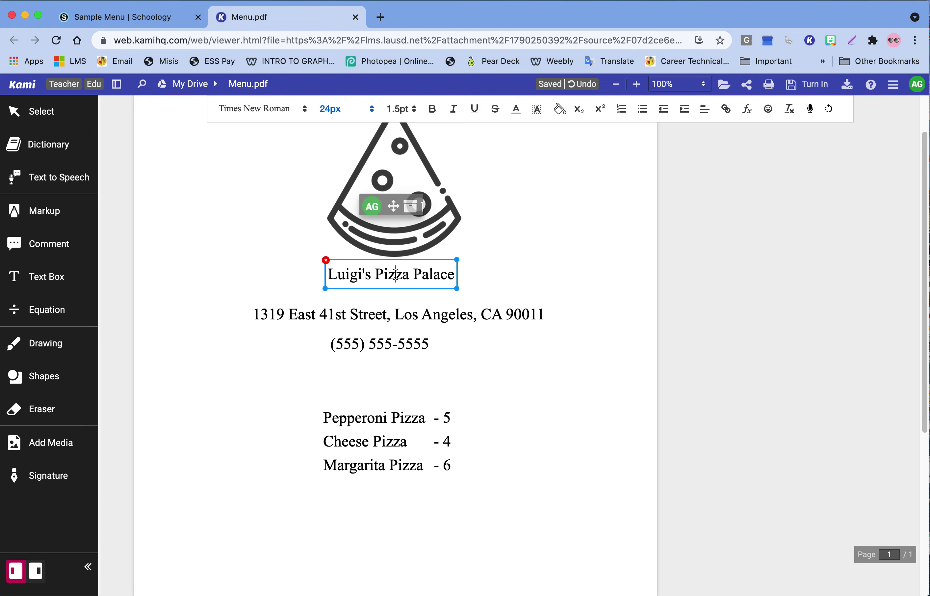
{"action": "key", "text": "ctrl+a"}
{"action": "left_click", "coordinate": [297, 107]}
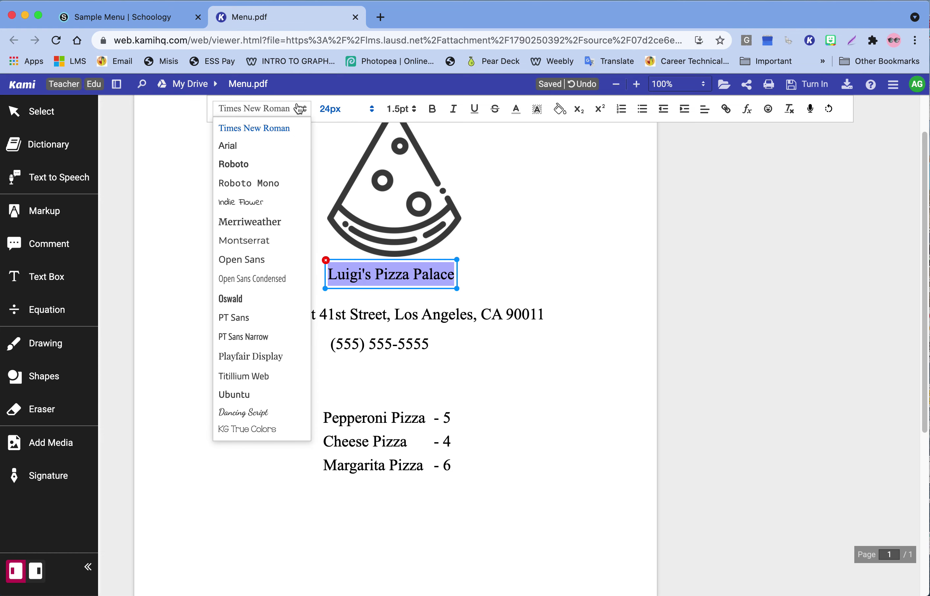
{"action": "left_click", "coordinate": [281, 203]}
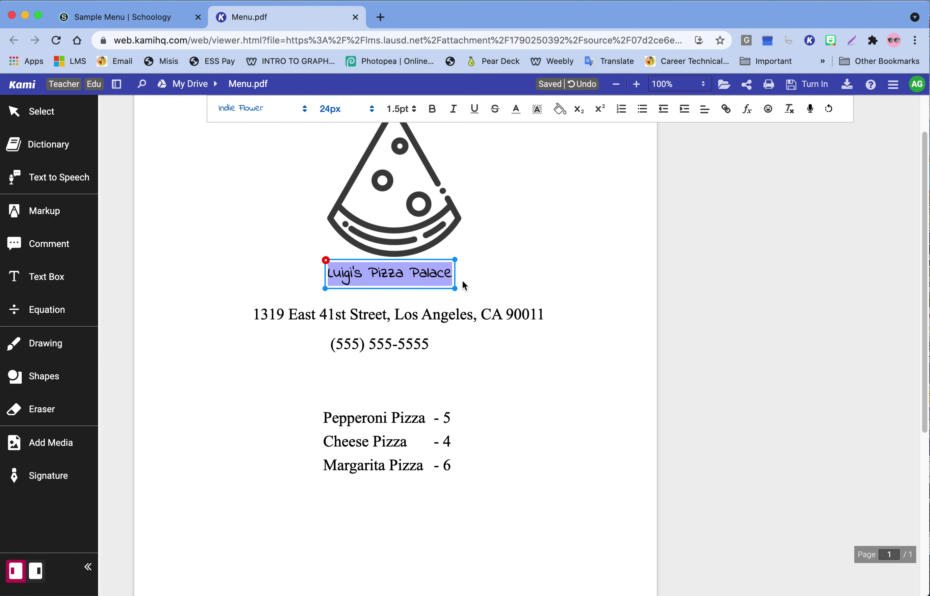
{"action": "left_click", "coordinate": [355, 116]}
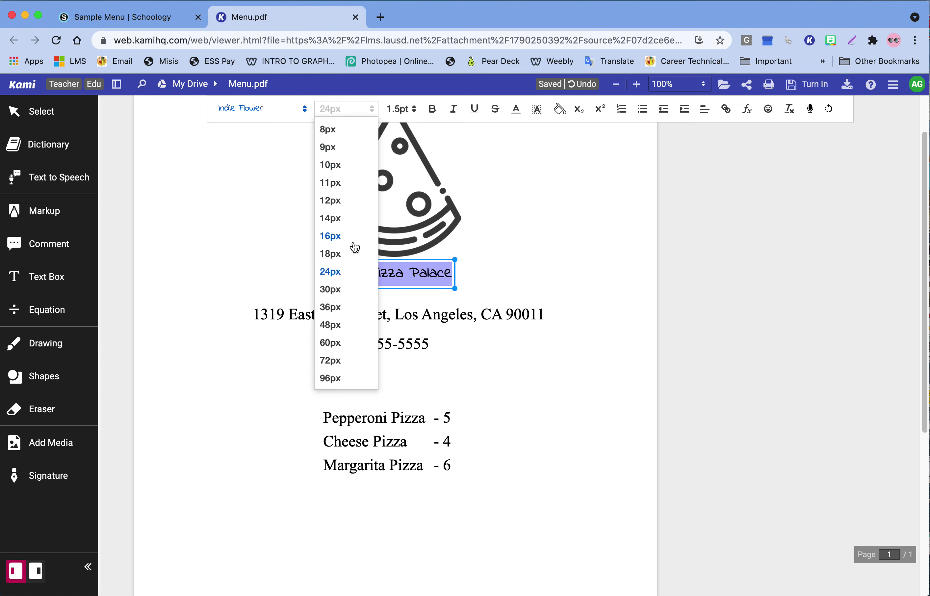
{"action": "left_click", "coordinate": [348, 315]}
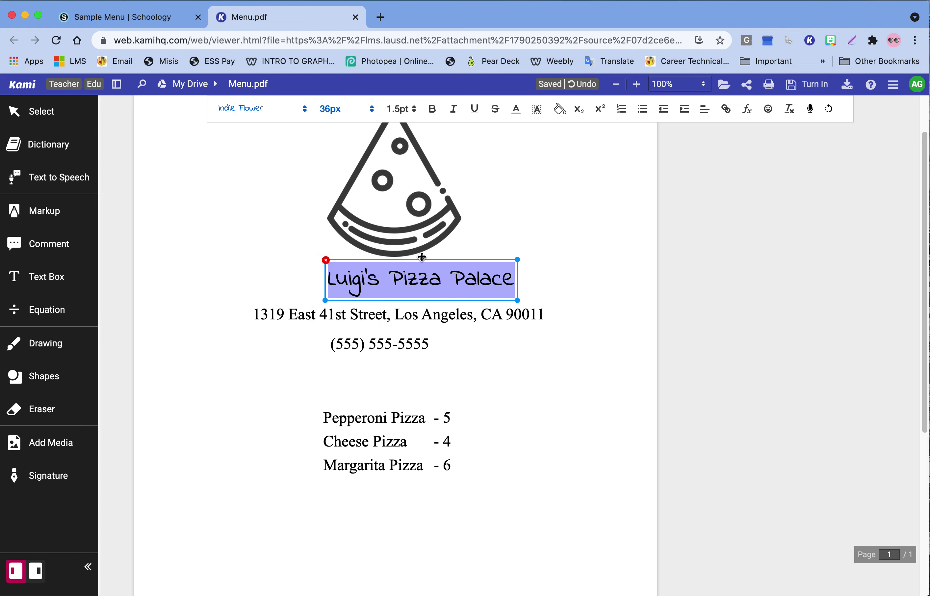
{"action": "left_click_drag", "start_coordinate": [421, 254], "coordinate": [396, 256]}
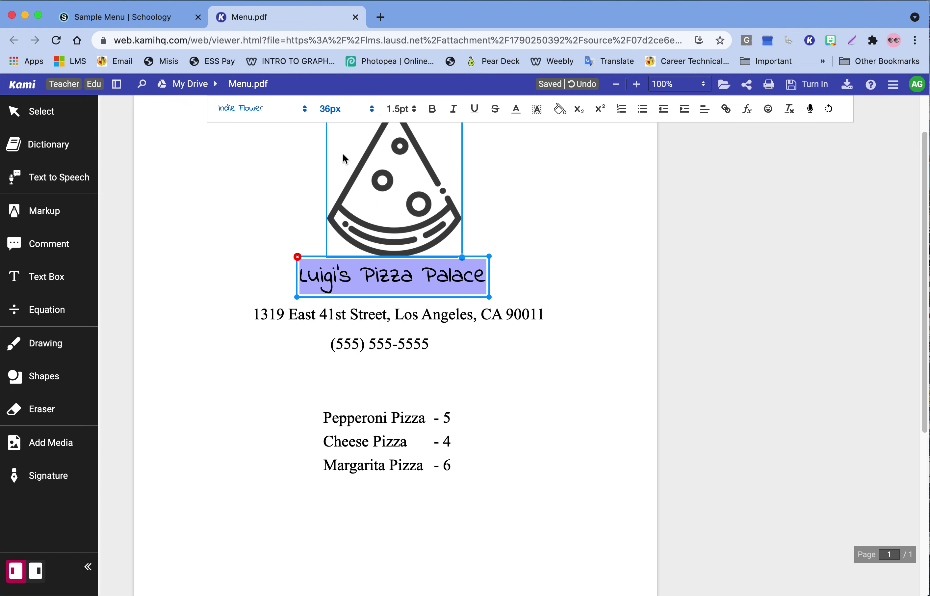
{"action": "left_click", "coordinate": [346, 108]}
{"action": "left_click", "coordinate": [347, 342]}
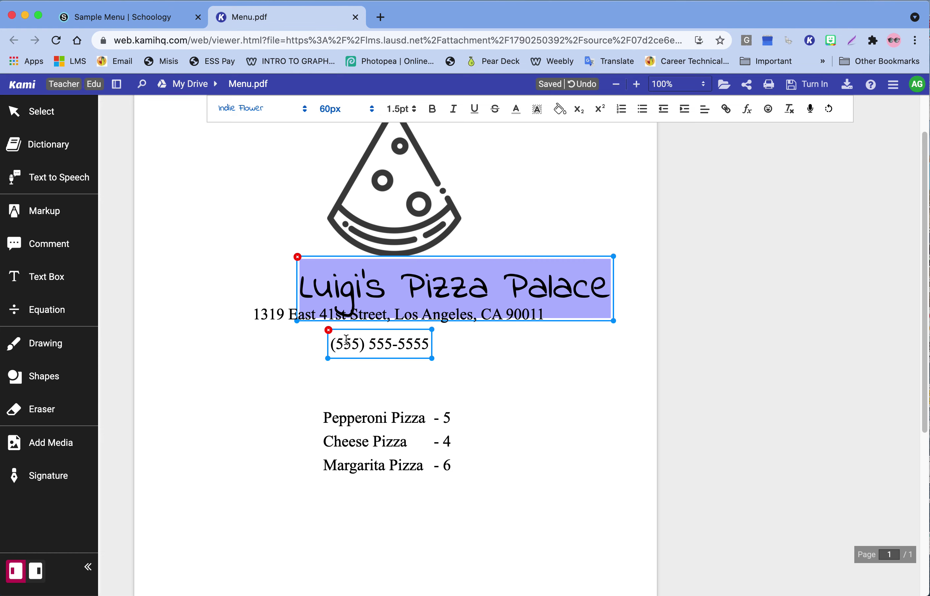
{"action": "left_click_drag", "start_coordinate": [486, 256], "coordinate": [428, 253]}
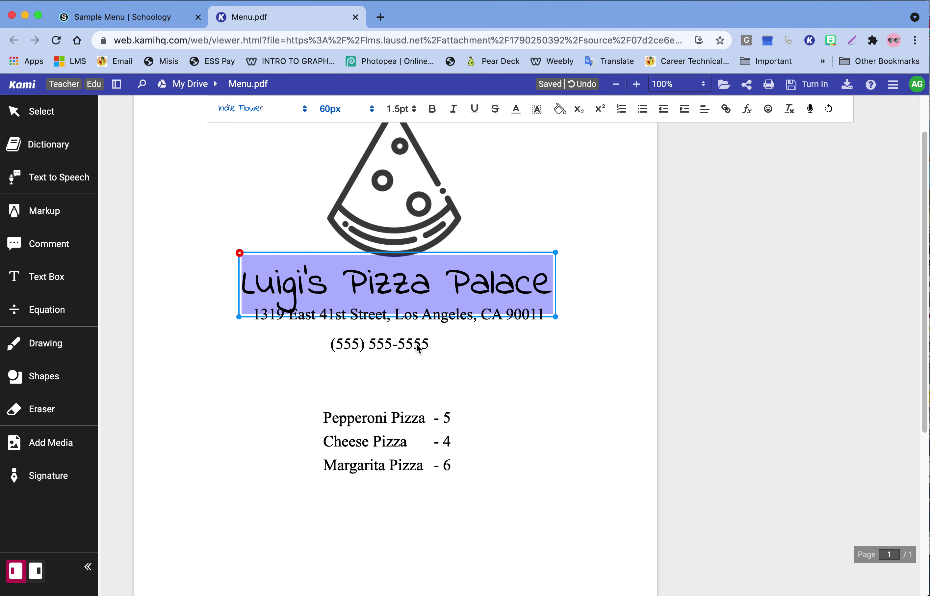
- Move the phone number and address down so they sit beneath the enlarged title
{"action": "left_click", "coordinate": [410, 354]}
{"action": "left_click_drag", "start_coordinate": [411, 360], "coordinate": [420, 377]}
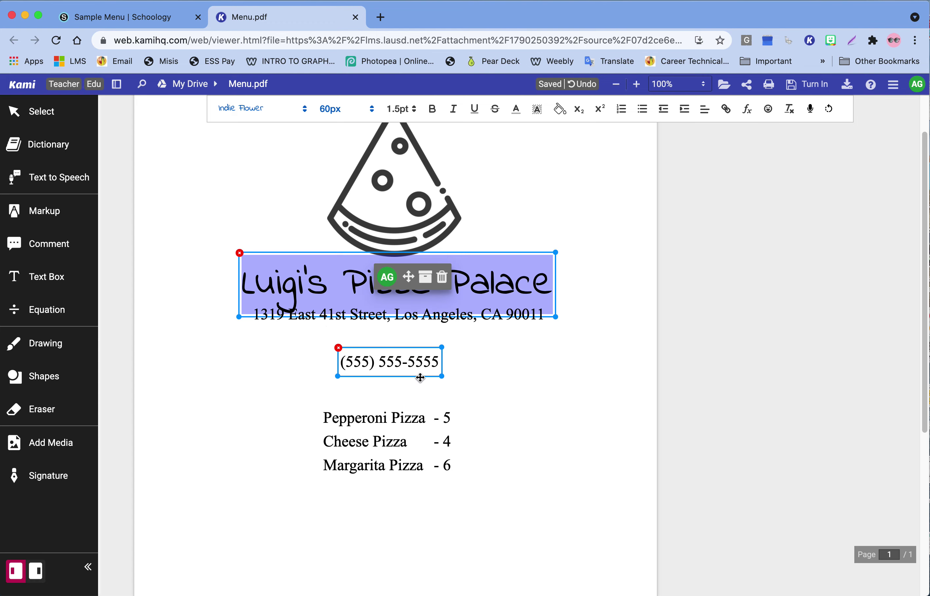
{"action": "left_click", "coordinate": [524, 325]}
{"action": "left_click_drag", "start_coordinate": [525, 329], "coordinate": [528, 356]}
{"action": "left_click", "coordinate": [554, 398]}
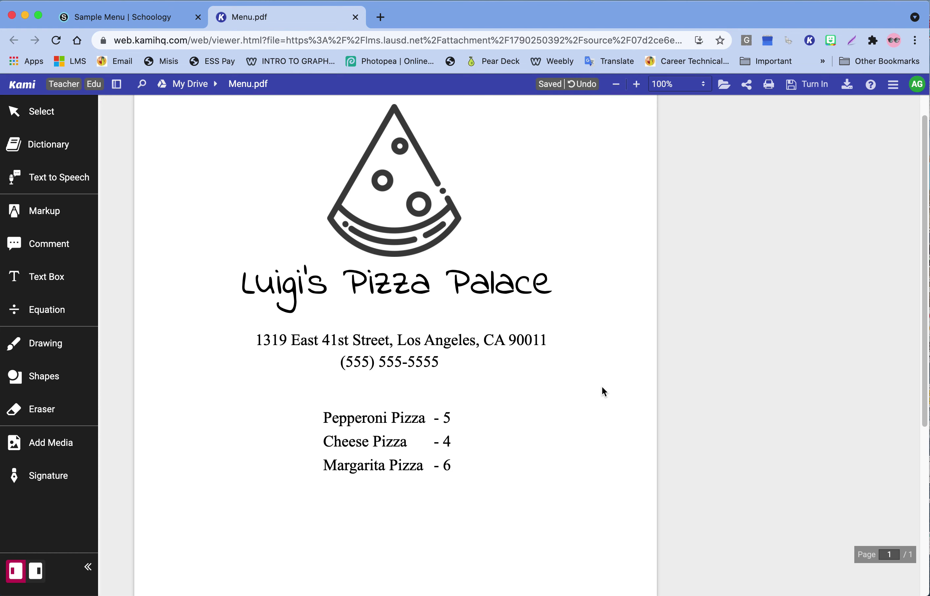
- Check the alignment of the icon, title, phone number and pizza list
{"action": "left_click", "coordinate": [366, 140]}
{"action": "left_click", "coordinate": [382, 287]}
{"action": "left_click", "coordinate": [398, 357]}
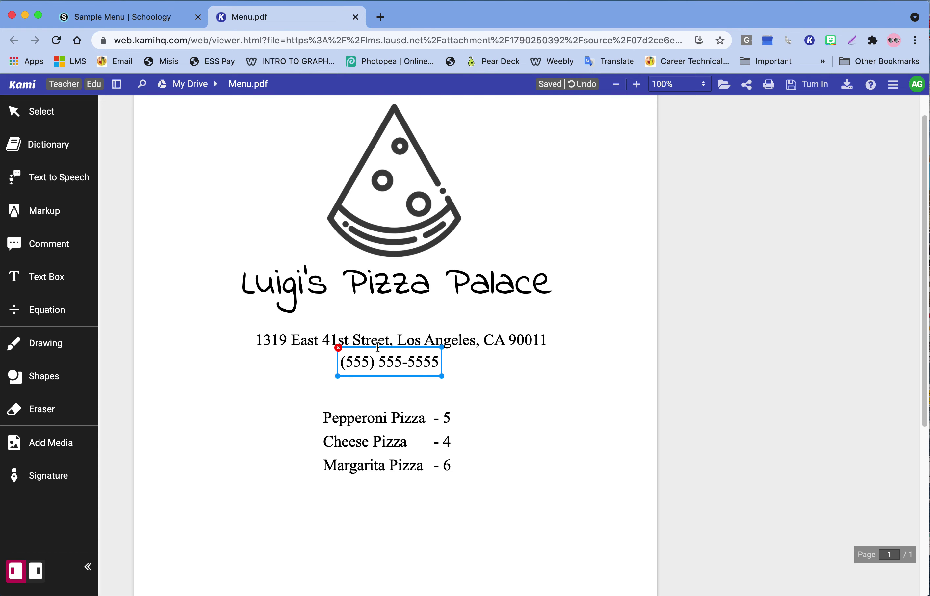
{"action": "left_click", "coordinate": [399, 423]}
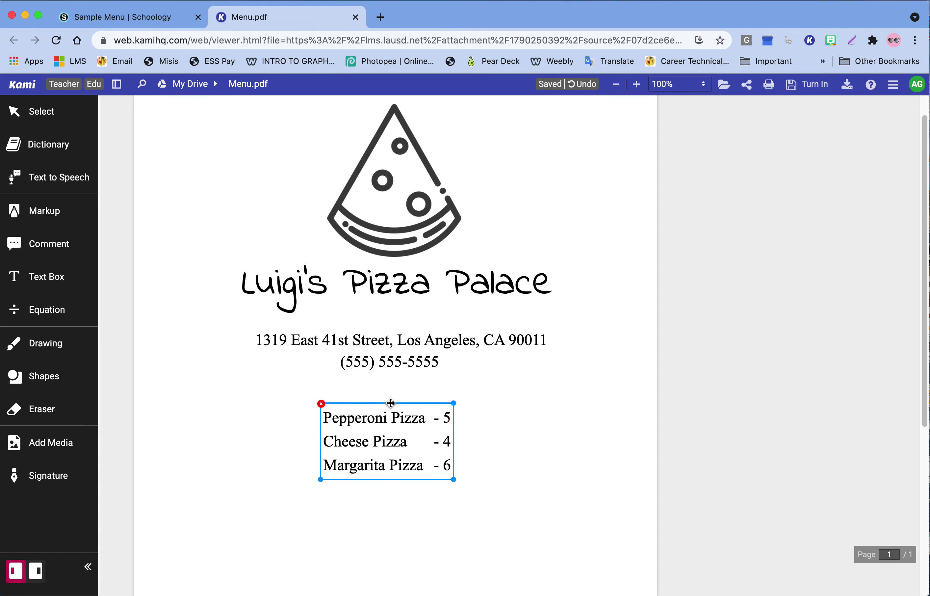
{"action": "left_click", "coordinate": [420, 370]}
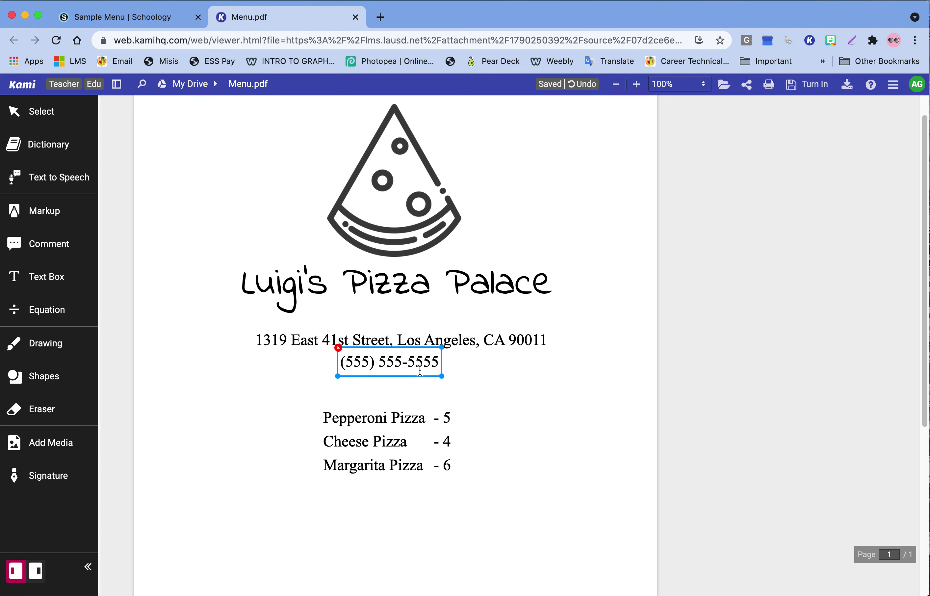